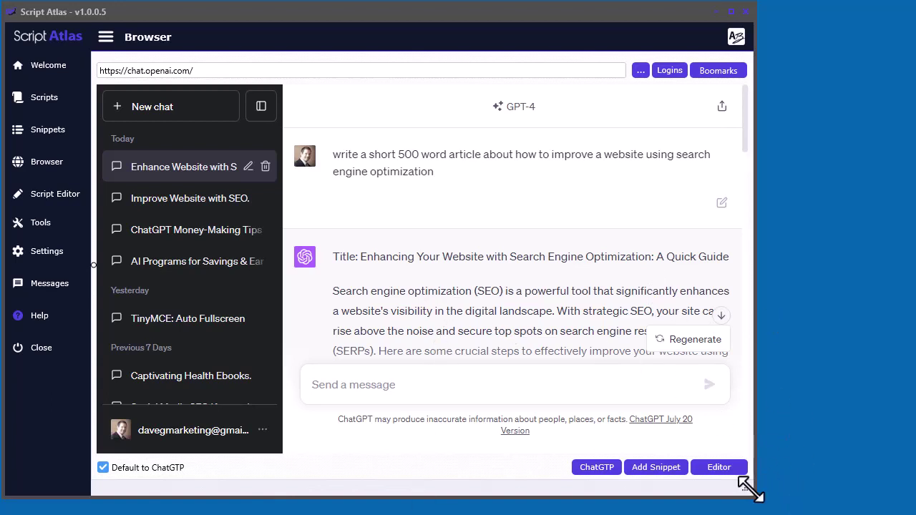
Widen the Script Atlas window and scroll through ChatGPT's generated 500-word SEO article.
{"action": "left_click_drag", "start_coordinate": [751, 491], "coordinate": [776, 492]}
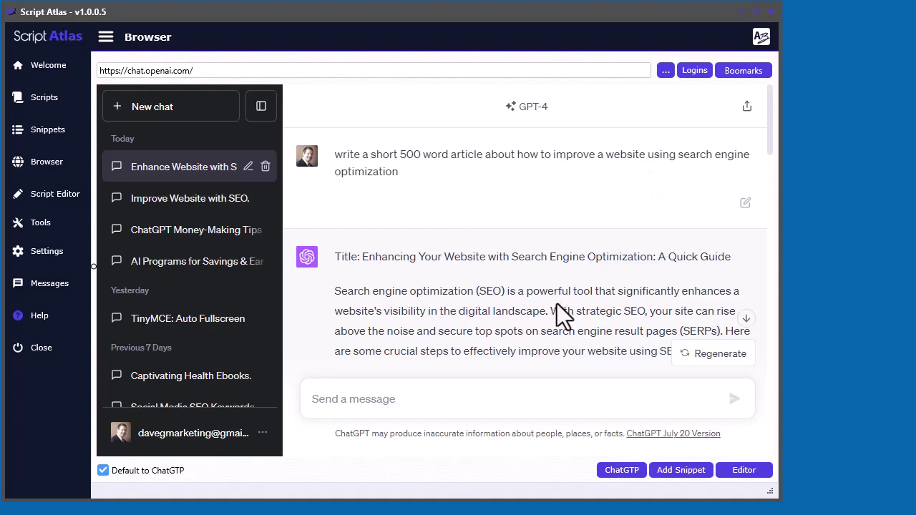
{"action": "scroll", "coordinate": [475, 288], "scroll_direction": "down", "scroll_amount": 1}
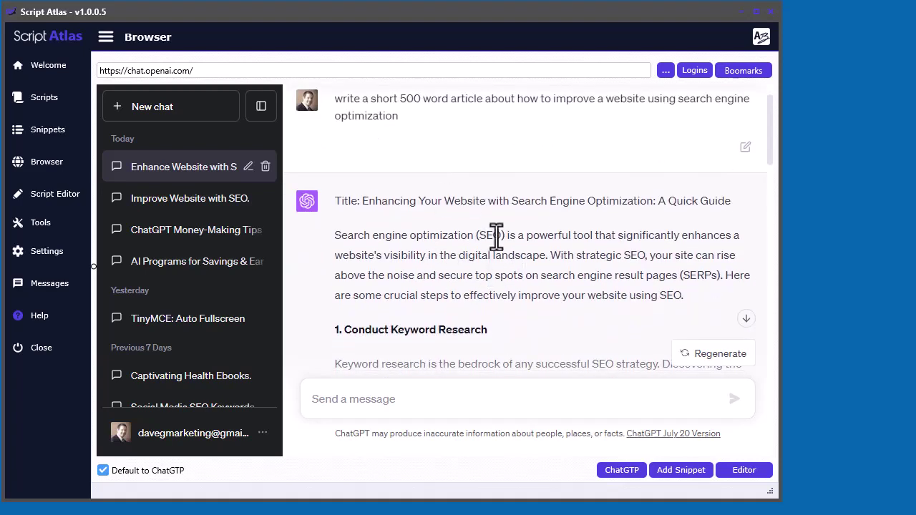
{"action": "scroll", "coordinate": [497, 236], "scroll_direction": "down", "scroll_amount": 8}
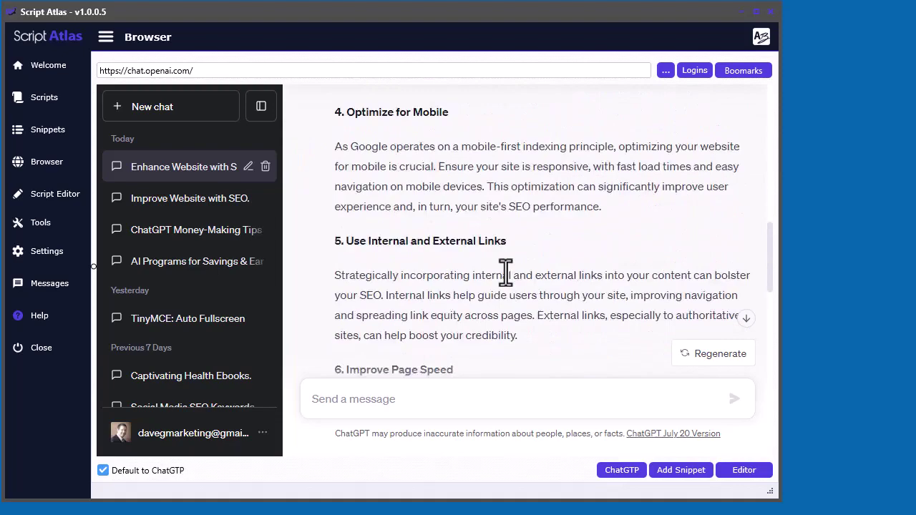
{"action": "scroll", "coordinate": [505, 272], "scroll_direction": "down", "scroll_amount": 6}
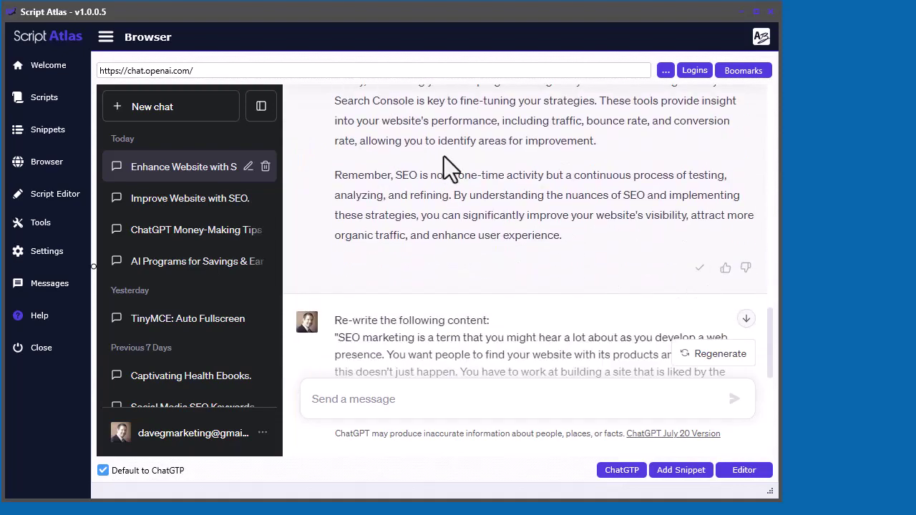
Paste the 457-word 'Enhancing Your Website with Search Engine Optimization' article into the Script Editor and position it.
{"action": "left_click", "coordinate": [47, 194]}
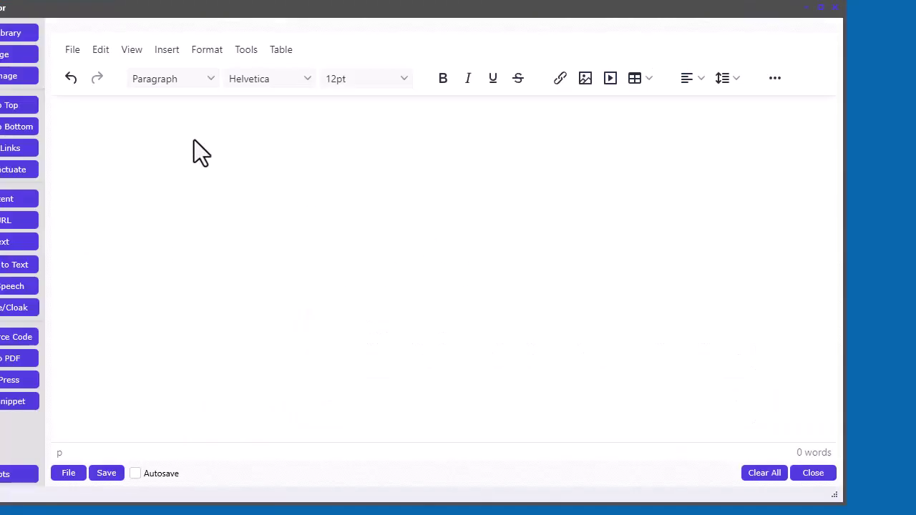
{"action": "key", "text": "ctrl+v"}
{"action": "left_click_drag", "start_coordinate": [342, 11], "coordinate": [406, 9]}
{"action": "scroll", "coordinate": [457, 358], "scroll_direction": "up", "scroll_amount": 5}
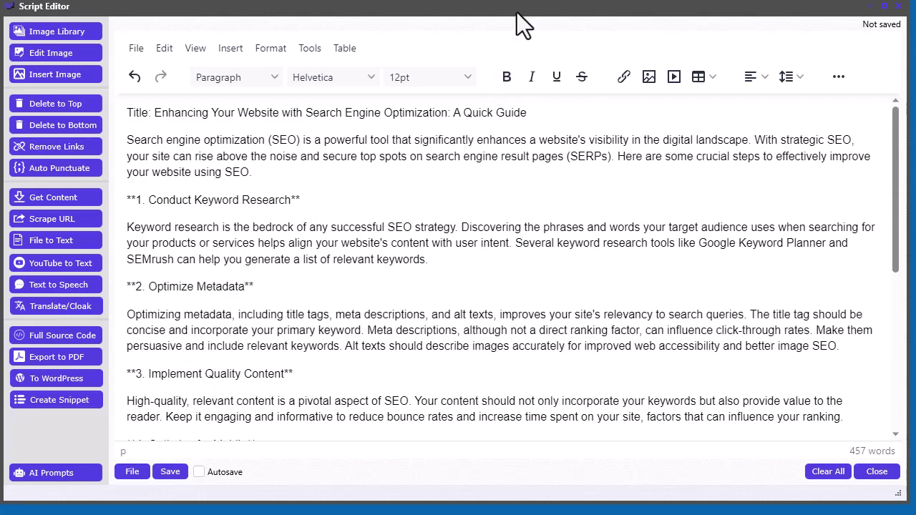
{"action": "left_click_drag", "start_coordinate": [517, 12], "coordinate": [519, 19]}
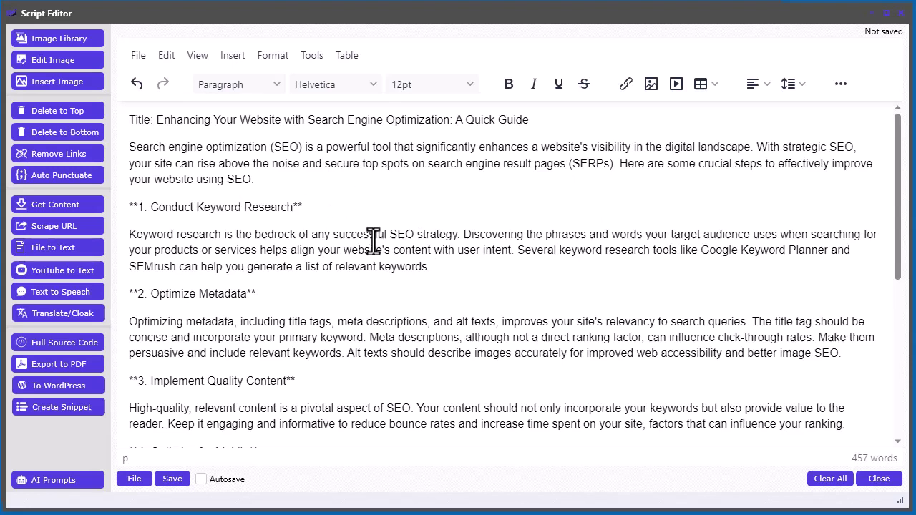
Delete the 'Title:' label and the asterisks around the first heading.
{"action": "left_click", "coordinate": [340, 211]}
{"action": "key", "text": "Delete"}
{"action": "key", "text": "Delete"}
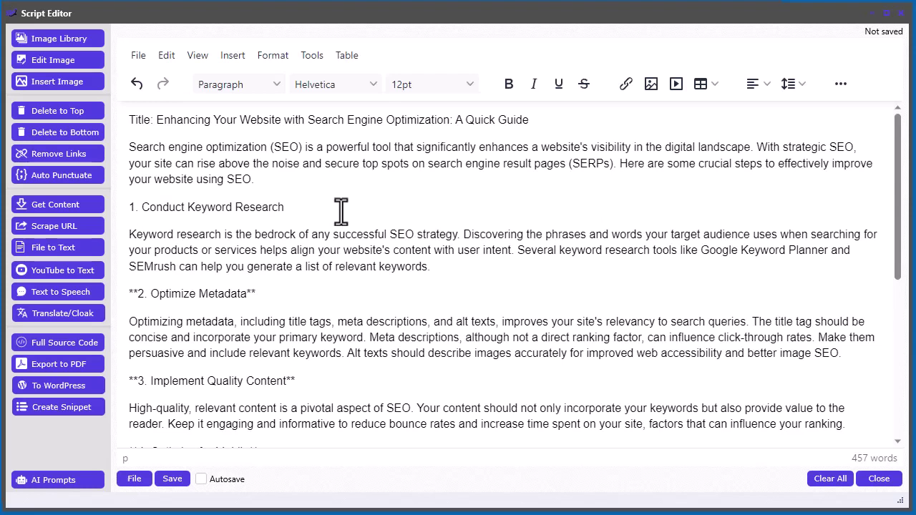
{"action": "left_click", "coordinate": [207, 148]}
{"action": "left_click", "coordinate": [264, 181]}
{"action": "left_click", "coordinate": [156, 120]}
{"action": "key", "text": "shift+End"}
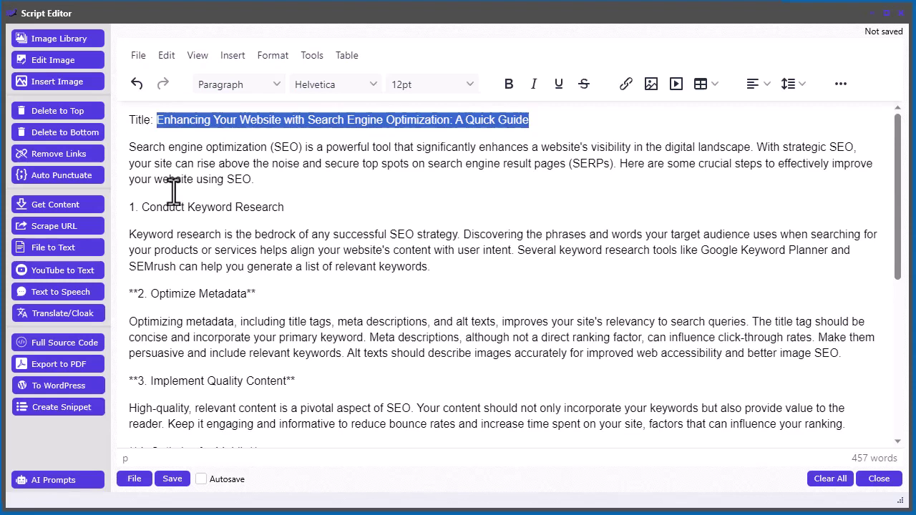
{"action": "key", "text": "Left"}
{"action": "key", "text": "shift+Home"}
{"action": "key", "text": "BackSpace"}
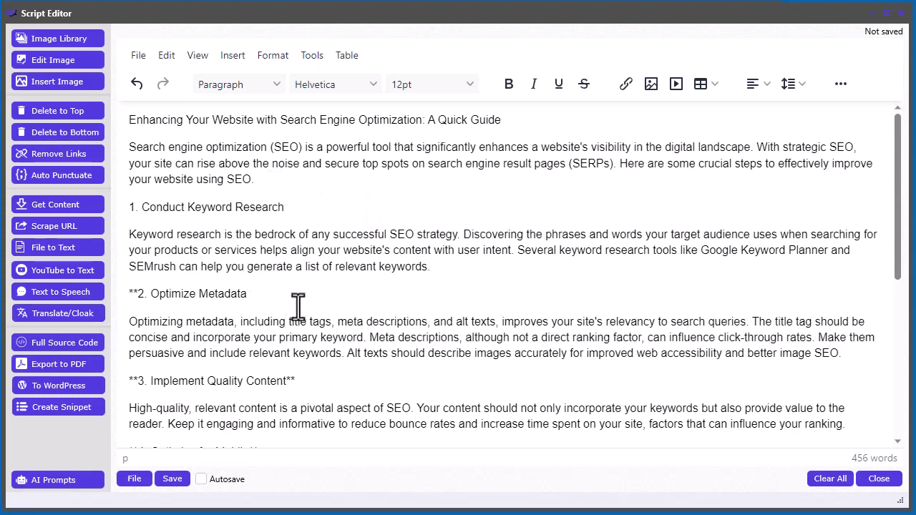
Strip the asterisks from headings 2 to 4, including Optimize Metadata and Optimize for Mobile.
{"action": "key", "text": "Home"}
{"action": "key", "text": "Delete"}
{"action": "key", "text": "Delete"}
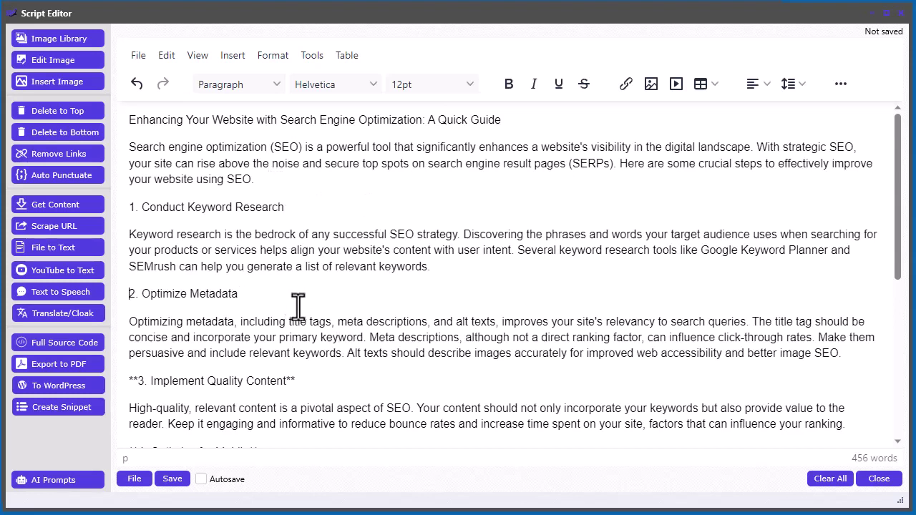
{"action": "left_click", "coordinate": [315, 381]}
{"action": "key", "text": "BackSpace"}
{"action": "key", "text": "BackSpace"}
{"action": "key", "text": "Home"}
{"action": "key", "text": "Delete"}
{"action": "key", "text": "Delete"}
{"action": "key", "text": "Delete"}
{"action": "key", "text": "Delete"}
{"action": "scroll", "coordinate": [408, 376], "scroll_direction": "down", "scroll_amount": 2}
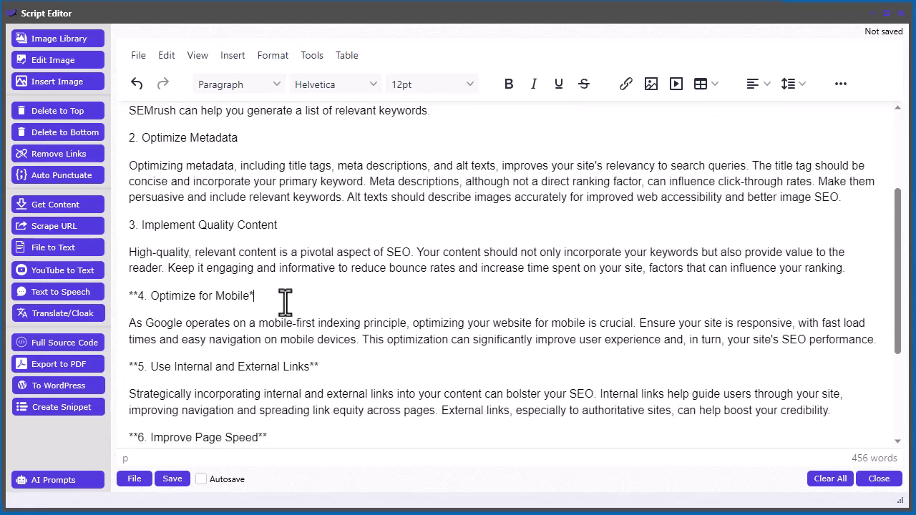
{"action": "key", "text": "BackSpace"}
{"action": "left_click", "coordinate": [131, 296]}
Strip the asterisks from headings 5 to 7, including Improve Page Speed and Leverage SEO Analytics.
{"action": "key", "text": "Delete"}
{"action": "key", "text": "Delete"}
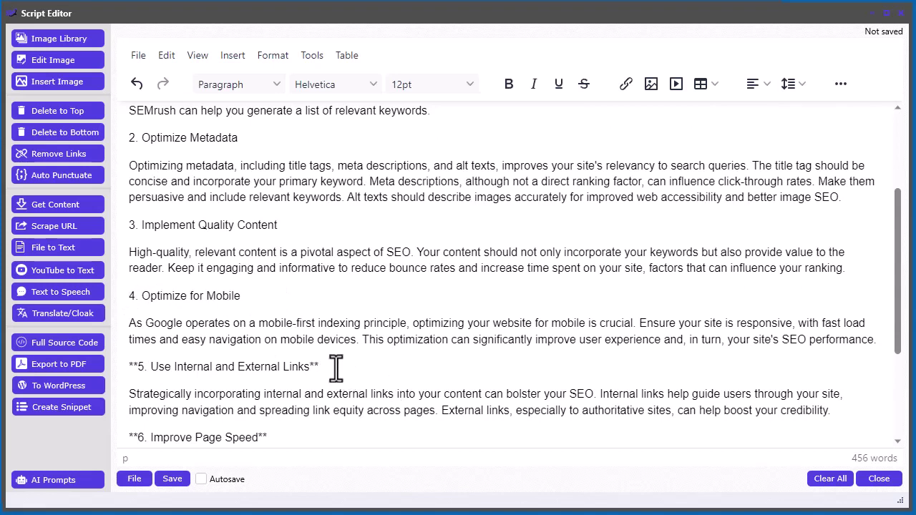
{"action": "left_click", "coordinate": [336, 369]}
{"action": "key", "text": "BackSpace"}
{"action": "key", "text": "BackSpace"}
{"action": "left_click_drag", "start_coordinate": [128, 367], "coordinate": [138, 369]}
{"action": "key", "text": "Delete"}
{"action": "scroll", "coordinate": [491, 374], "scroll_direction": "down", "scroll_amount": 2}
{"action": "left_click", "coordinate": [278, 282]}
{"action": "key", "text": "BackSpace"}
{"action": "key", "text": "BackSpace"}
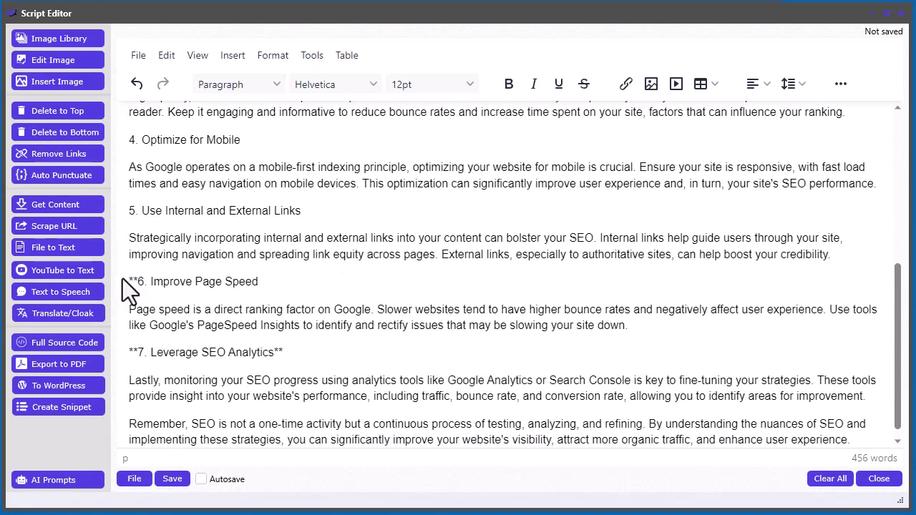
{"action": "left_click_drag", "start_coordinate": [125, 280], "coordinate": [137, 281]}
{"action": "key", "text": "Delete"}
{"action": "left_click", "coordinate": [299, 356]}
{"action": "key", "text": "BackSpace"}
{"action": "key", "text": "BackSpace"}
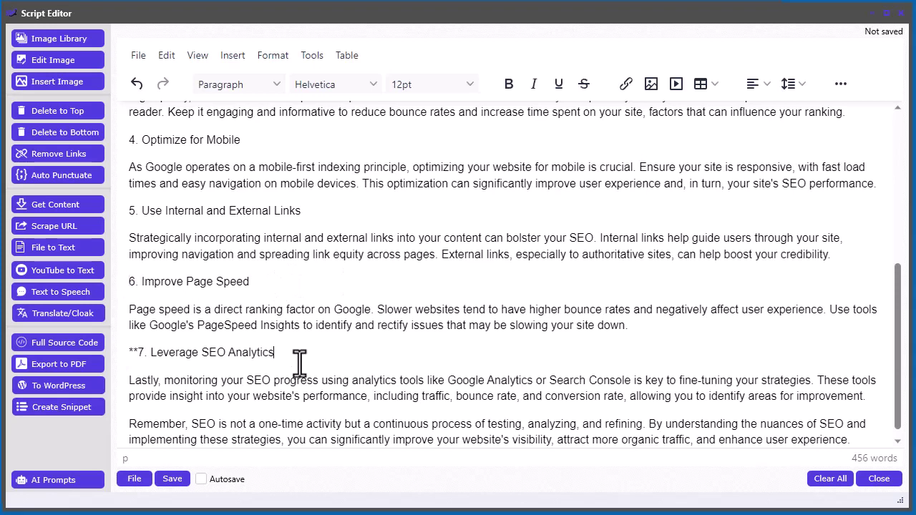
{"action": "key", "text": "Delete"}
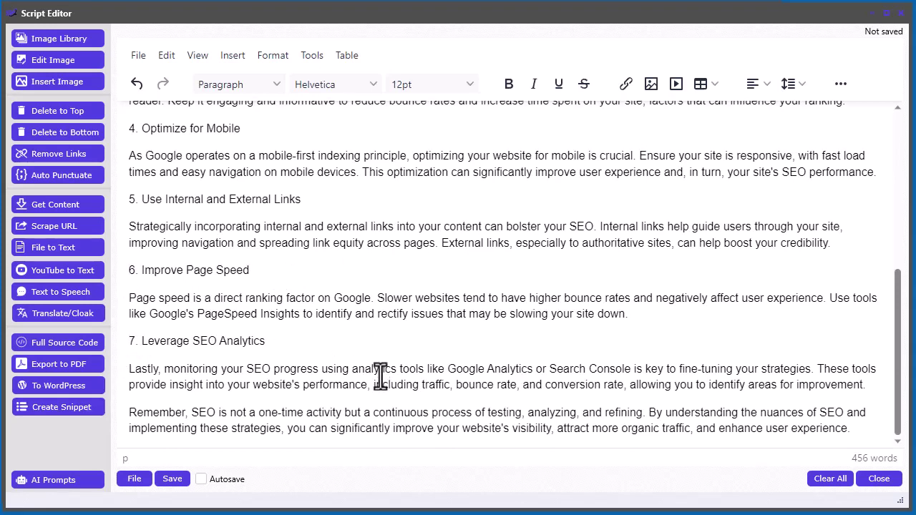
{"action": "scroll", "coordinate": [380, 375], "scroll_direction": "up", "scroll_amount": 4}
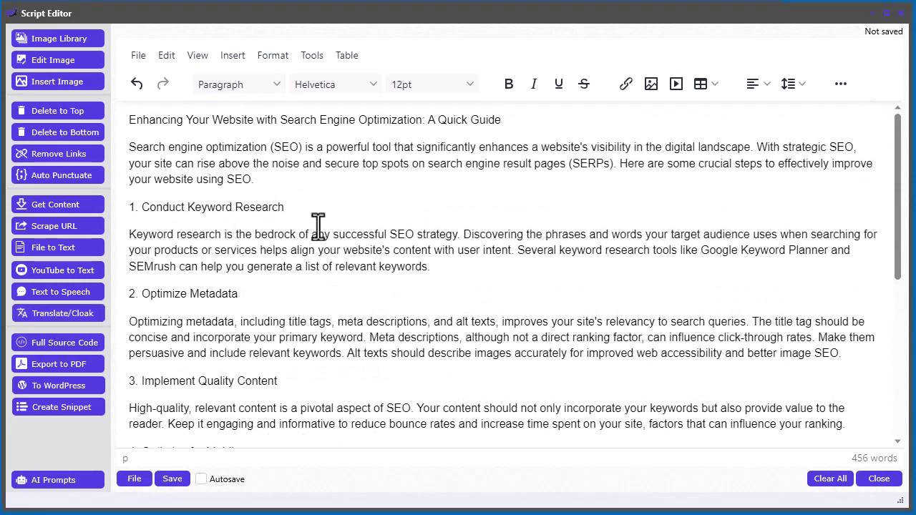
Send the article to the Translator/Spinner with 3 passes: Dutch (nl), then Bosnian (bs), then English.
{"action": "left_click", "coordinate": [53, 316]}
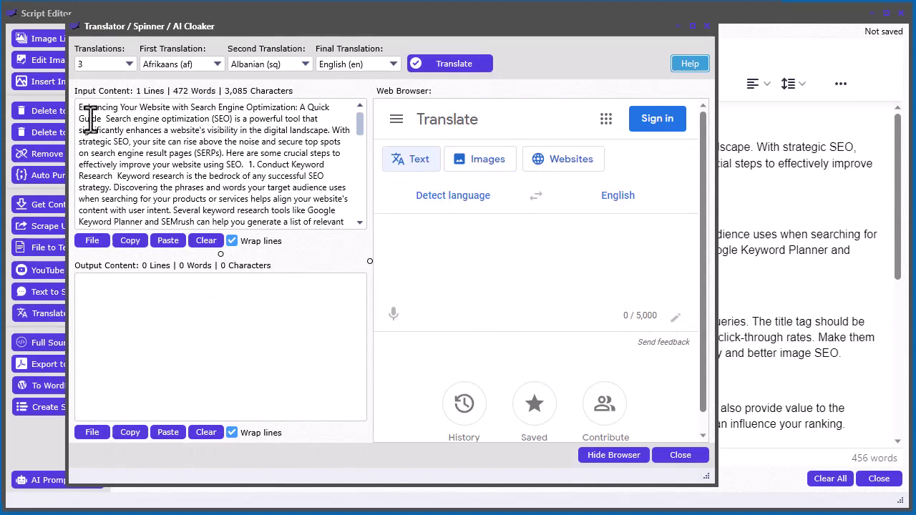
{"action": "left_click", "coordinate": [113, 61]}
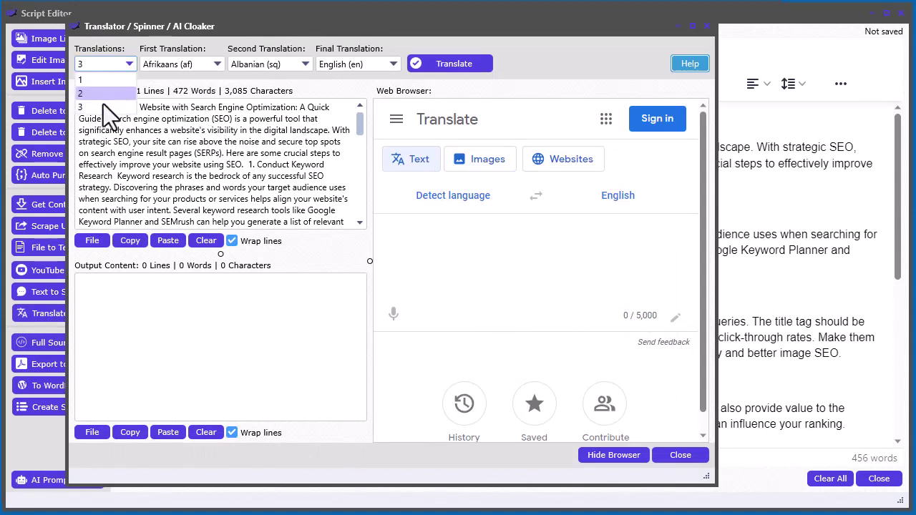
{"action": "left_click", "coordinate": [95, 108]}
{"action": "left_click", "coordinate": [113, 67]}
{"action": "left_click", "coordinate": [106, 94]}
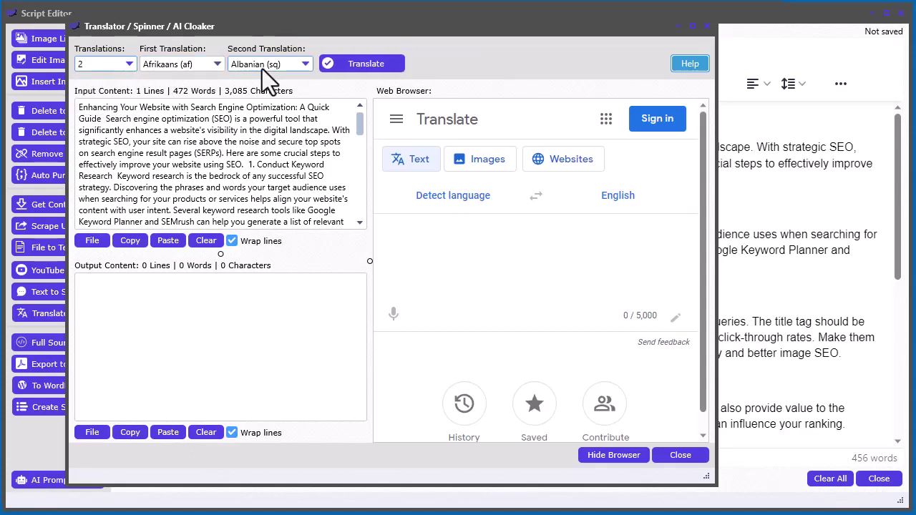
{"action": "left_click", "coordinate": [98, 57]}
{"action": "left_click", "coordinate": [101, 105]}
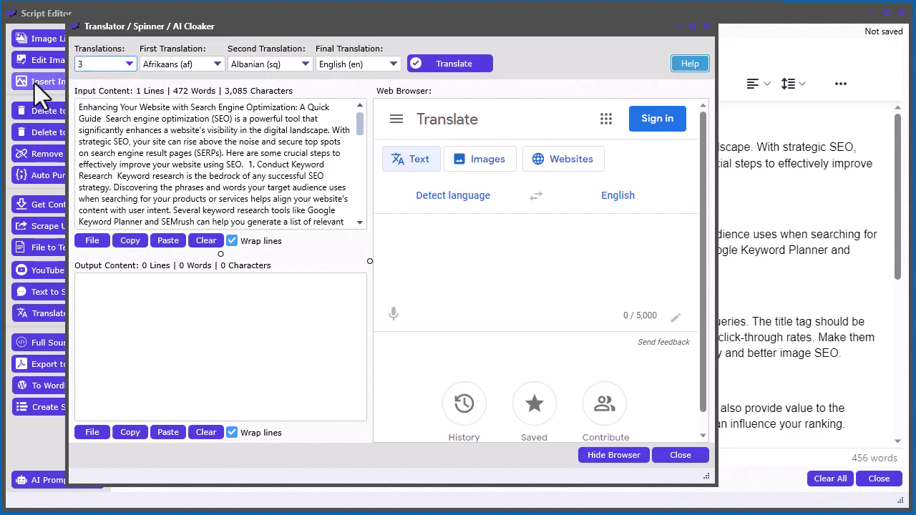
{"action": "left_click", "coordinate": [207, 65]}
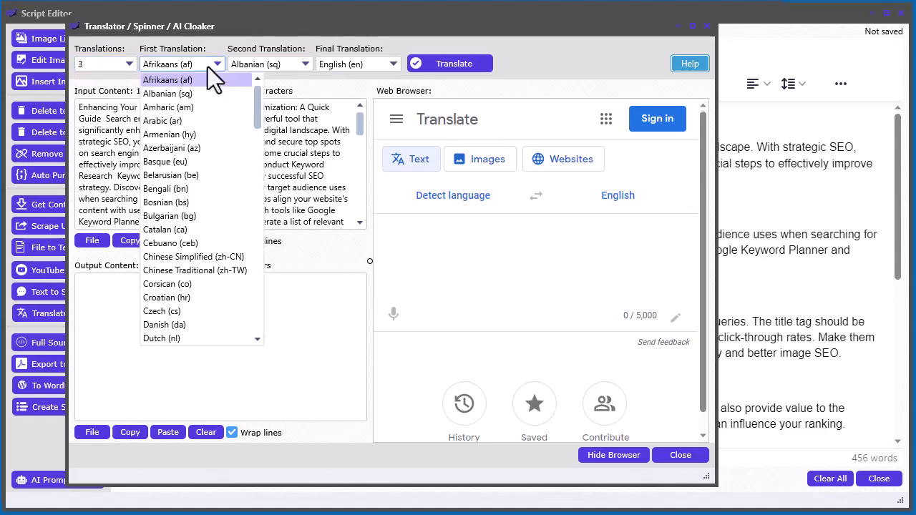
{"action": "scroll", "coordinate": [215, 222], "scroll_direction": "down", "scroll_amount": 1}
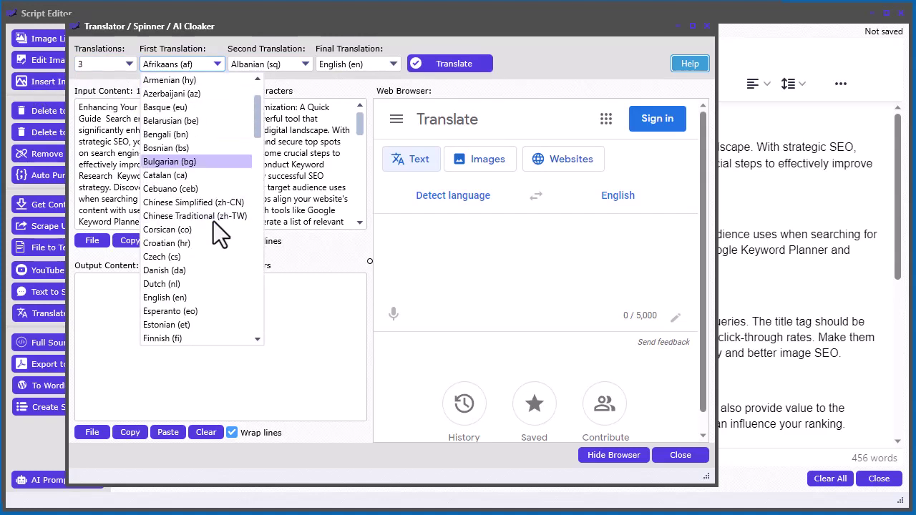
{"action": "left_click", "coordinate": [189, 284]}
{"action": "left_click", "coordinate": [276, 65]}
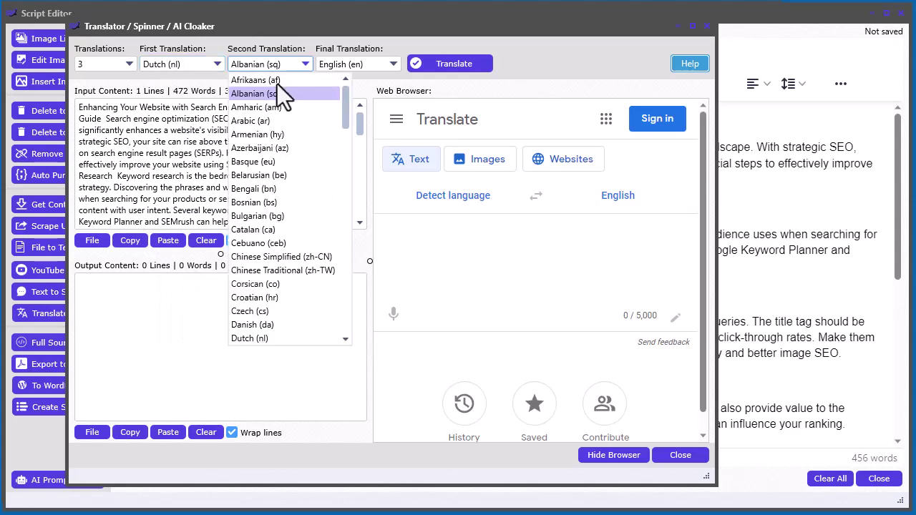
{"action": "left_click", "coordinate": [272, 203]}
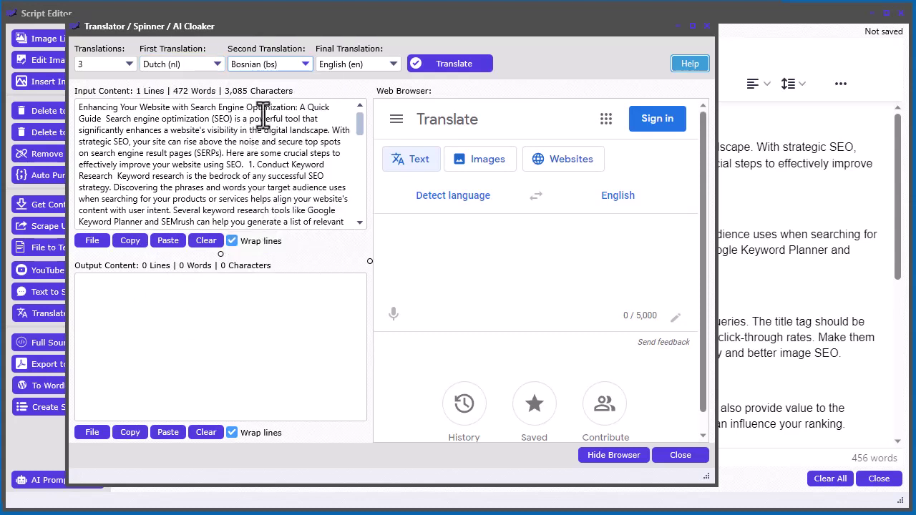
Run the translation and compare the spun 465-word 'Improving Your Website…' output with the original.
{"action": "left_click", "coordinate": [440, 66]}
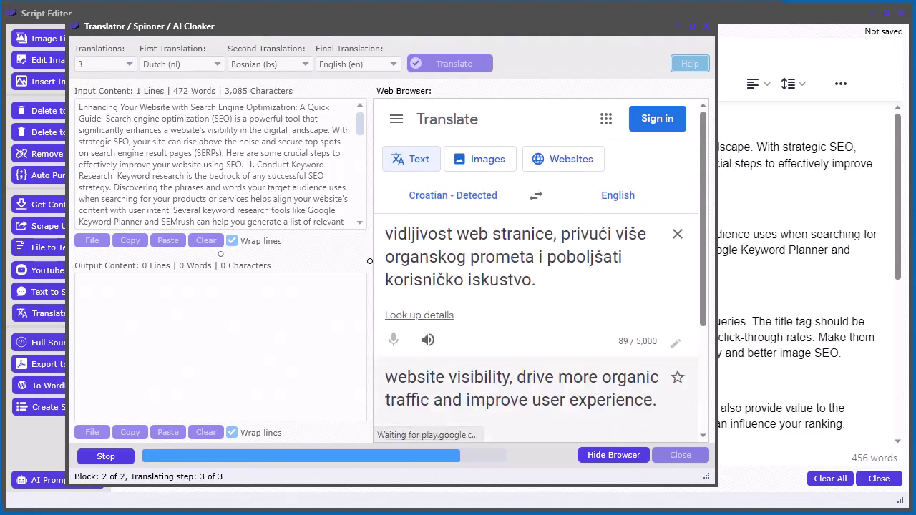
{"action": "scroll", "coordinate": [195, 323], "scroll_direction": "down", "scroll_amount": 15}
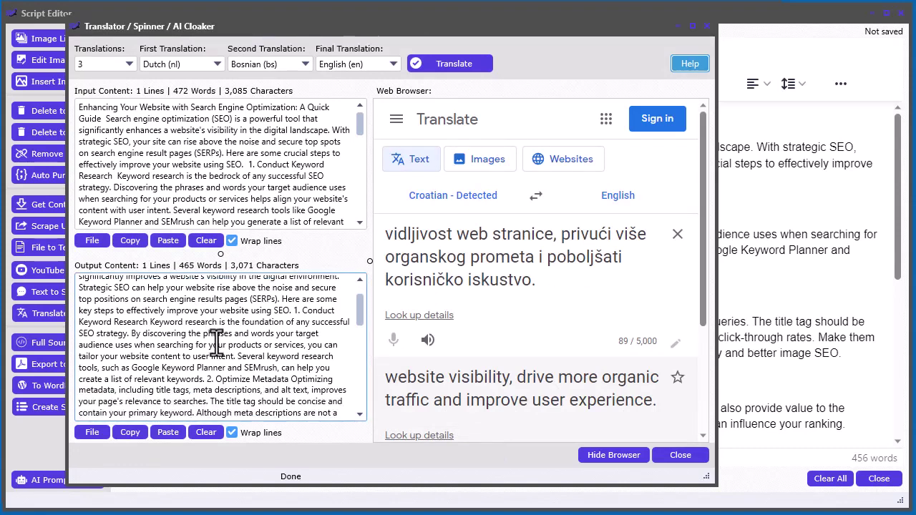
{"action": "scroll", "coordinate": [236, 362], "scroll_direction": "up", "scroll_amount": 15}
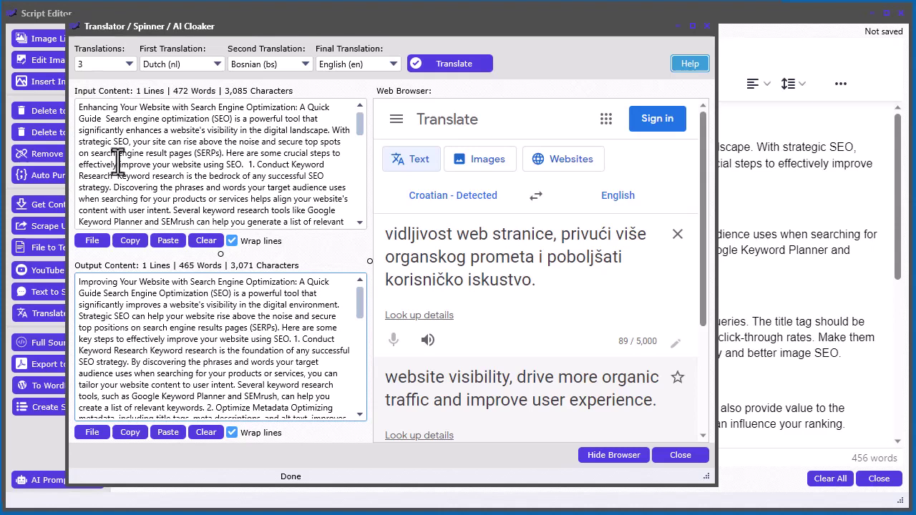
{"action": "double_click", "coordinate": [95, 109]}
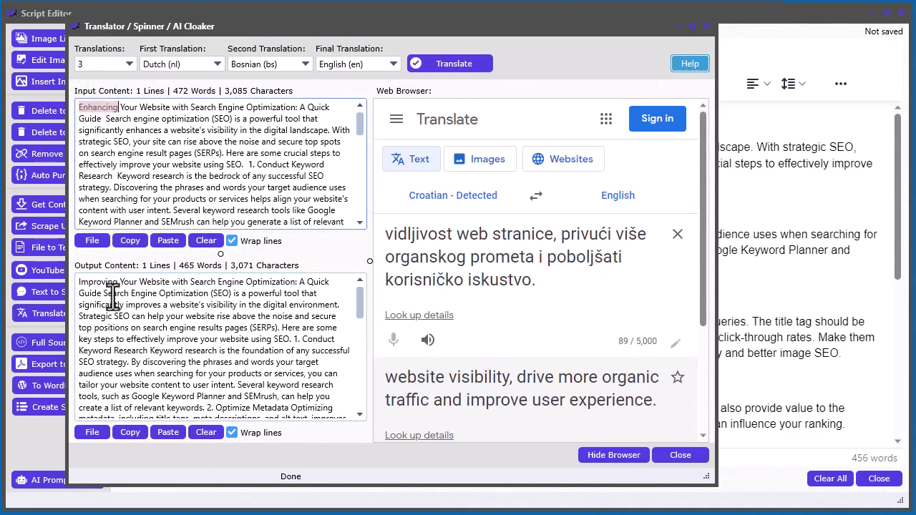
{"action": "double_click", "coordinate": [98, 285]}
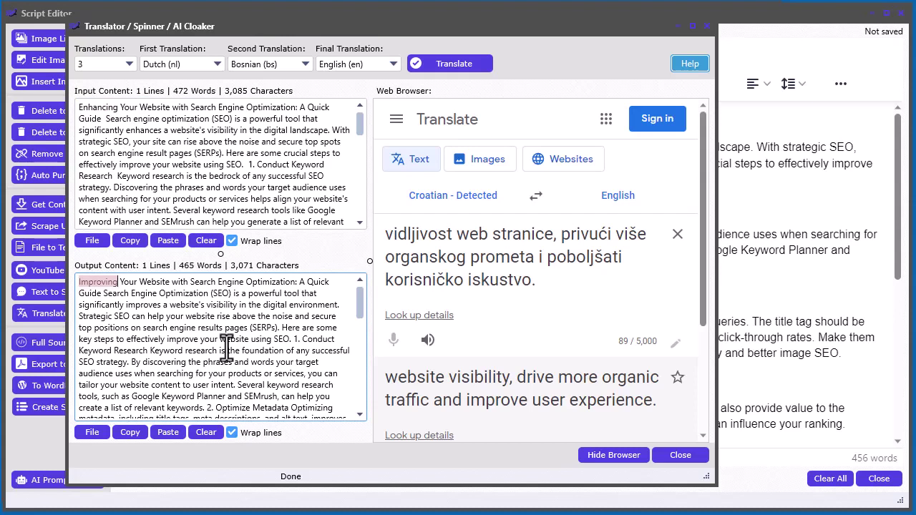
Copy the spun article and paste it as a new paragraph after the original's end.
{"action": "left_click", "coordinate": [136, 435]}
{"action": "key", "text": "alt+F4"}
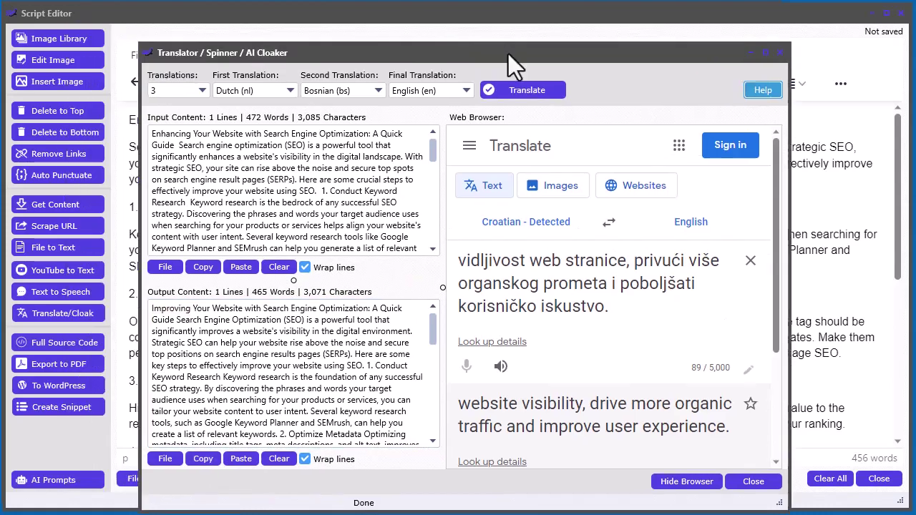
{"action": "scroll", "coordinate": [331, 360], "scroll_direction": "down", "scroll_amount": 5}
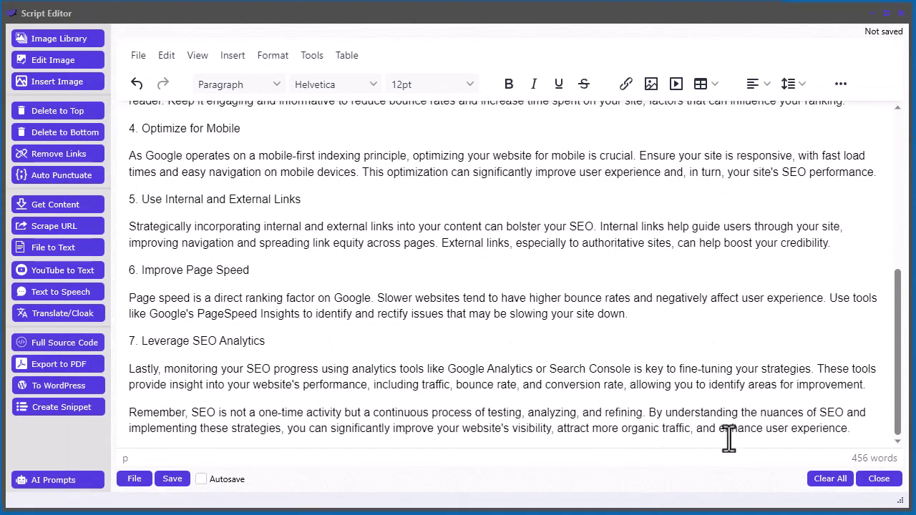
{"action": "left_click", "coordinate": [861, 434]}
{"action": "key", "text": "Return"}
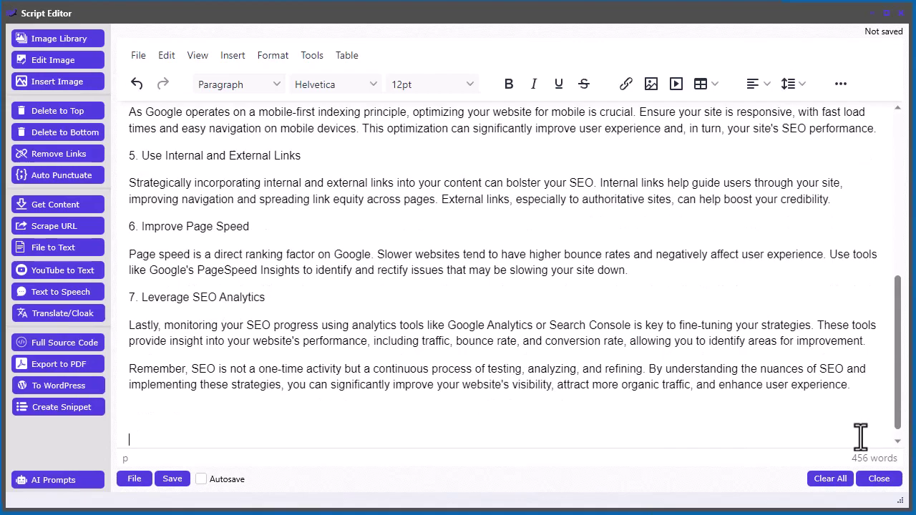
{"action": "key", "text": "ctrl+v"}
{"action": "scroll", "coordinate": [510, 319], "scroll_direction": "up", "scroll_amount": 3}
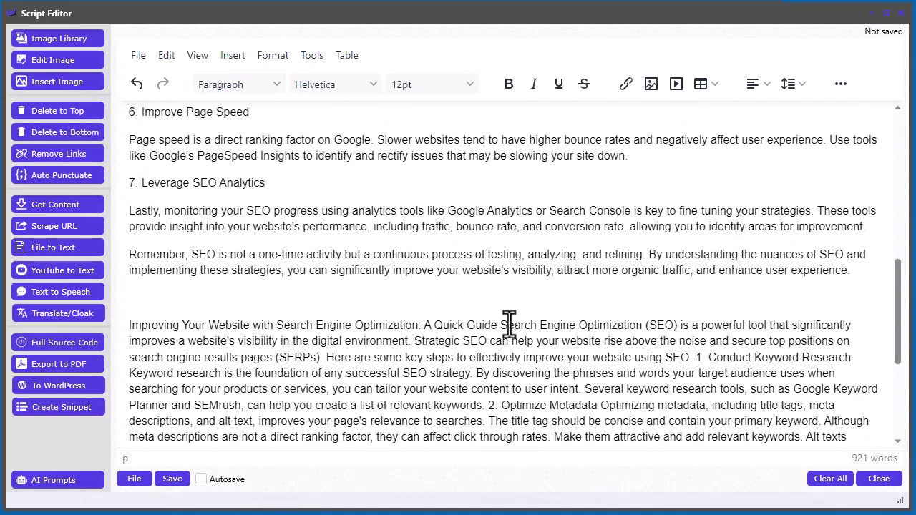
{"action": "scroll", "coordinate": [526, 322], "scroll_direction": "down", "scroll_amount": 3}
Break tips 1 to 5 of the pasted article into separate paragraphs.
{"action": "left_click", "coordinate": [701, 255]}
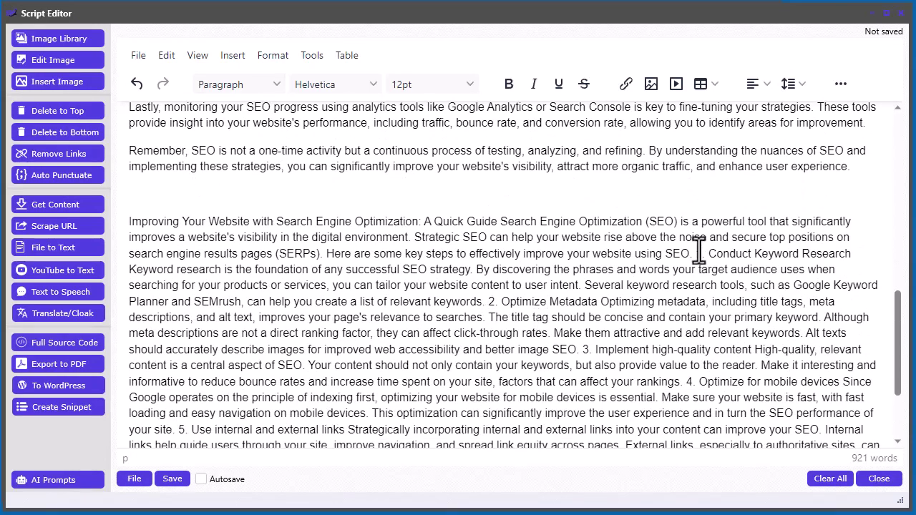
{"action": "key", "text": "Return"}
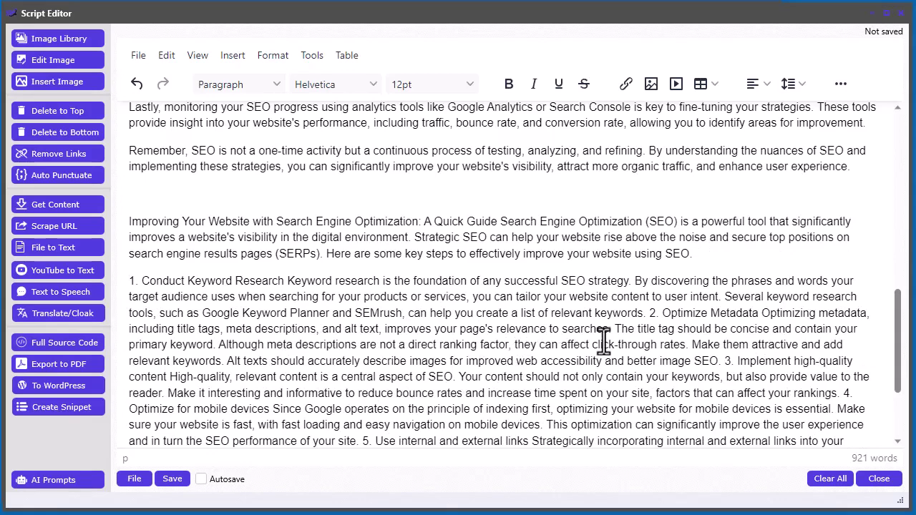
{"action": "left_click", "coordinate": [647, 313]}
{"action": "key", "text": "Return"}
{"action": "scroll", "coordinate": [687, 376], "scroll_direction": "down", "scroll_amount": 3}
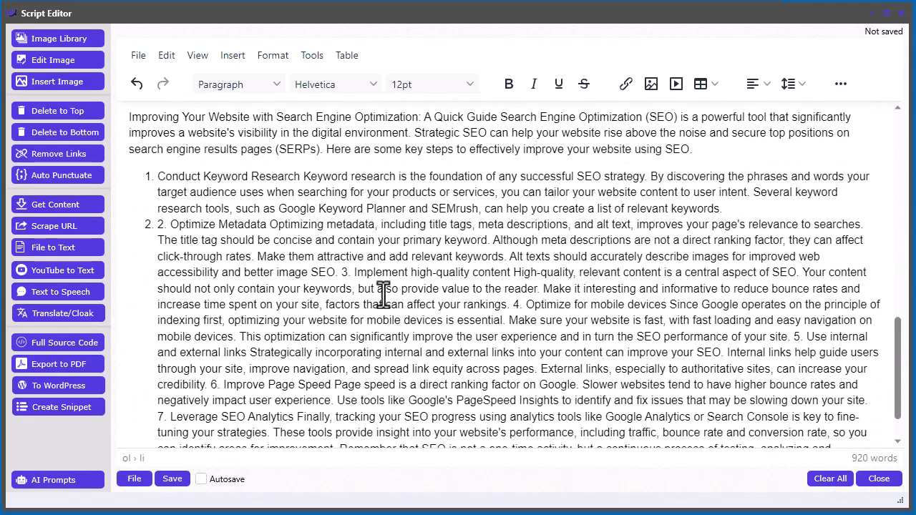
{"action": "key", "text": "Return"}
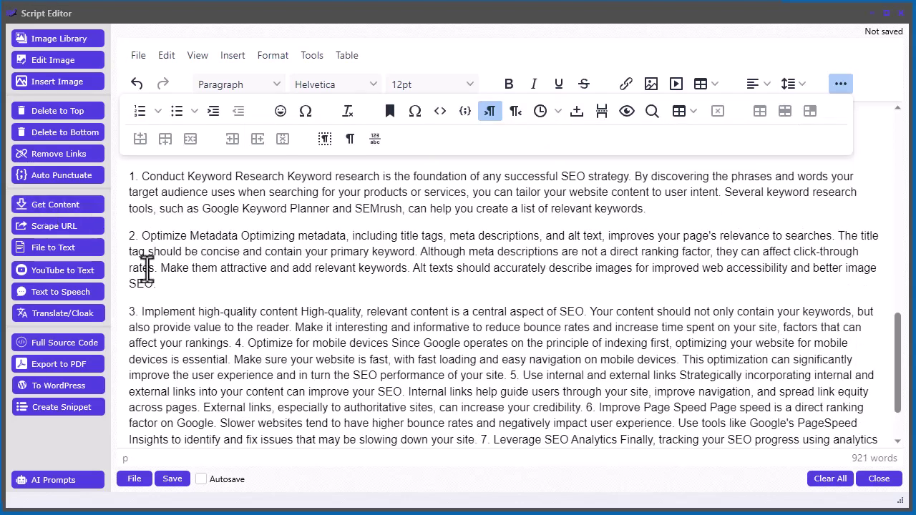
{"action": "left_click", "coordinate": [237, 343]}
{"action": "key", "text": "Return"}
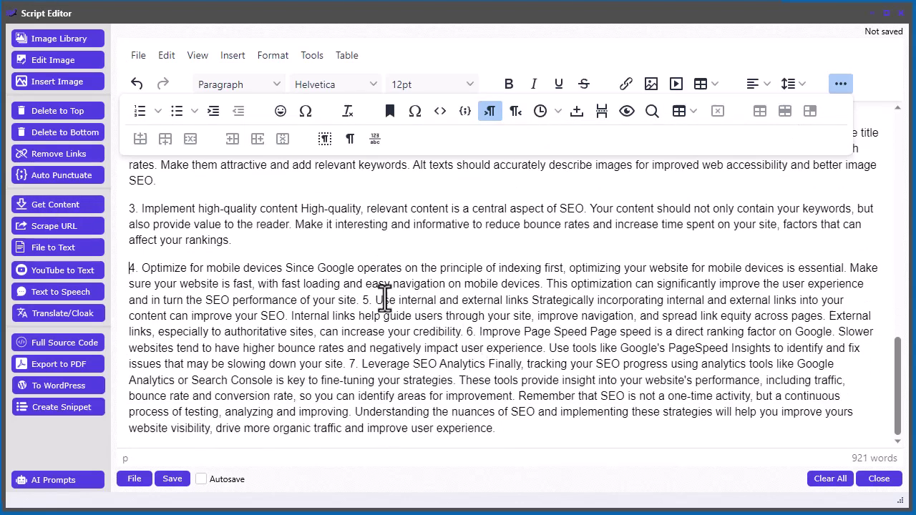
{"action": "left_click", "coordinate": [363, 300]}
{"action": "key", "text": "Return"}
Split tip 6 (Improve Page Speed) and tip 7 (Leverage SEO Analytics) into their own paragraphs.
{"action": "scroll", "coordinate": [557, 397], "scroll_direction": "down", "scroll_amount": 1}
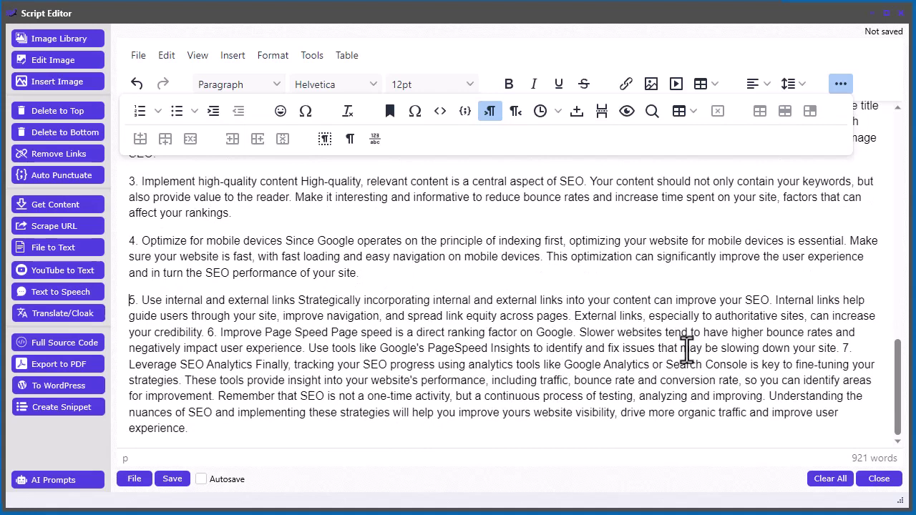
{"action": "left_click", "coordinate": [208, 332]}
{"action": "key", "text": "Return"}
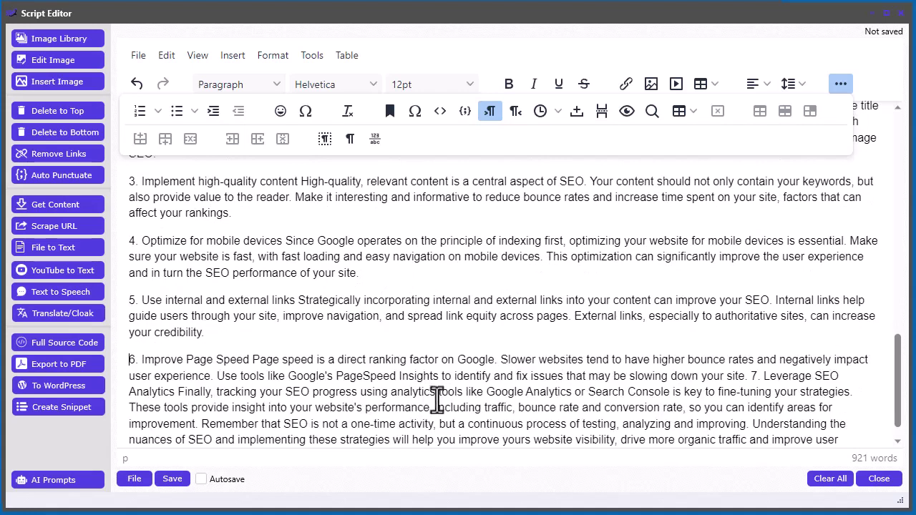
{"action": "scroll", "coordinate": [435, 399], "scroll_direction": "down", "scroll_amount": 1}
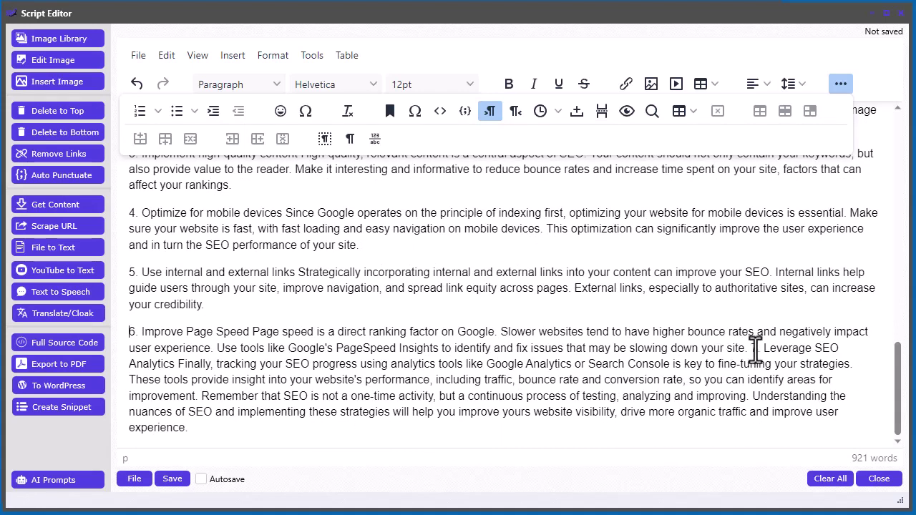
{"action": "left_click", "coordinate": [749, 348]}
{"action": "key", "text": "Return"}
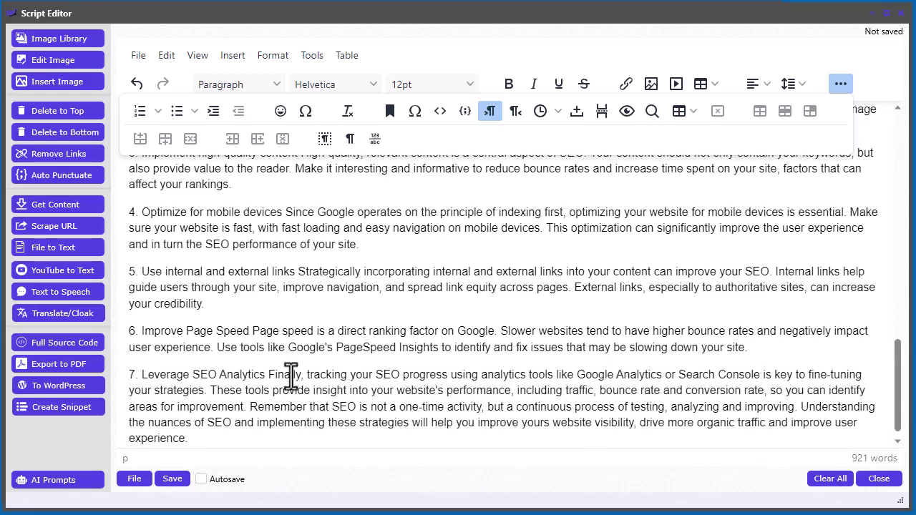
{"action": "scroll", "coordinate": [292, 375], "scroll_direction": "down", "scroll_amount": 1}
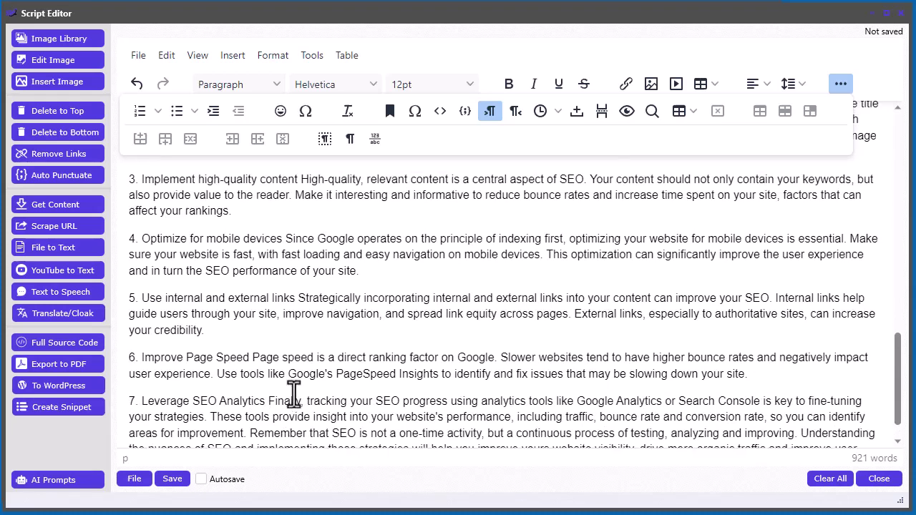
{"action": "scroll", "coordinate": [292, 395], "scroll_direction": "up", "scroll_amount": 5}
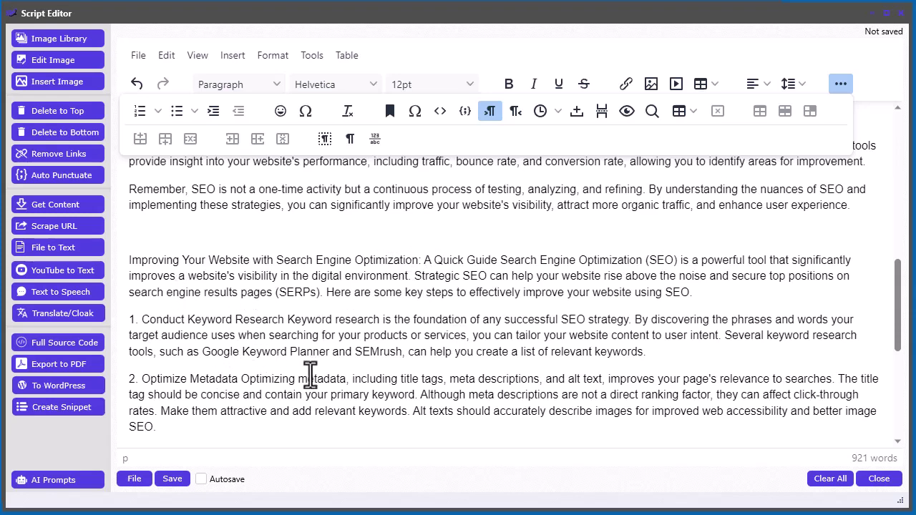
{"action": "scroll", "coordinate": [351, 309], "scroll_direction": "down", "scroll_amount": 1}
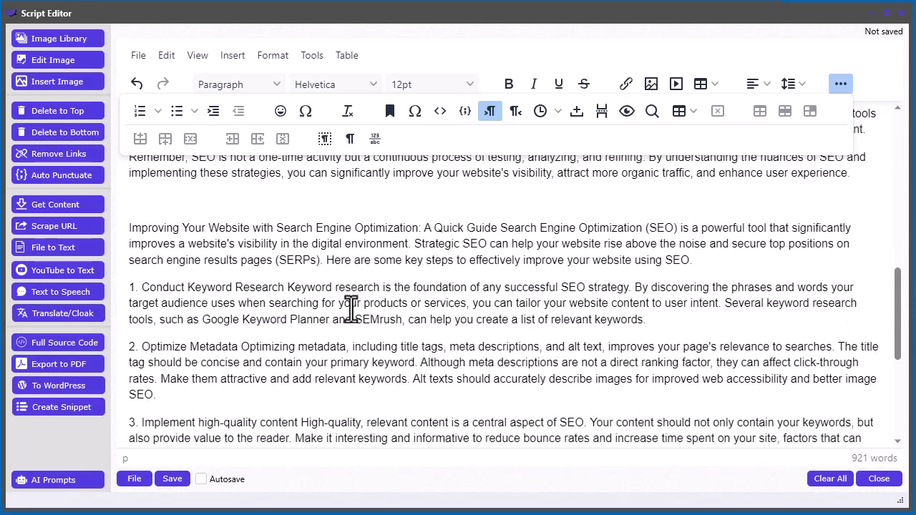
{"action": "scroll", "coordinate": [351, 309], "scroll_direction": "down", "scroll_amount": 4}
{"action": "scroll", "coordinate": [351, 309], "scroll_direction": "up", "scroll_amount": 3}
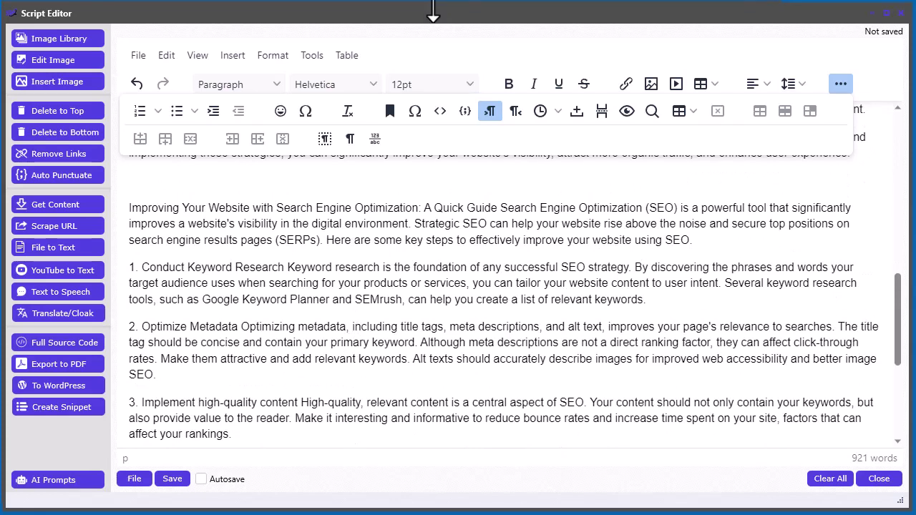
{"action": "left_click_drag", "start_coordinate": [434, 14], "coordinate": [428, 0]}
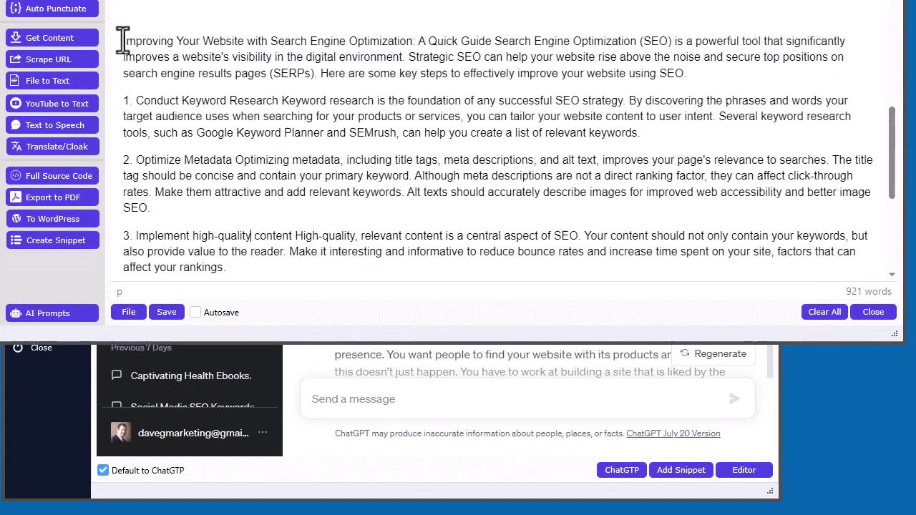
Copy the whole spun article as a 'Re-write content' AI prompt.
{"action": "left_click_drag", "start_coordinate": [124, 41], "coordinate": [290, 352]}
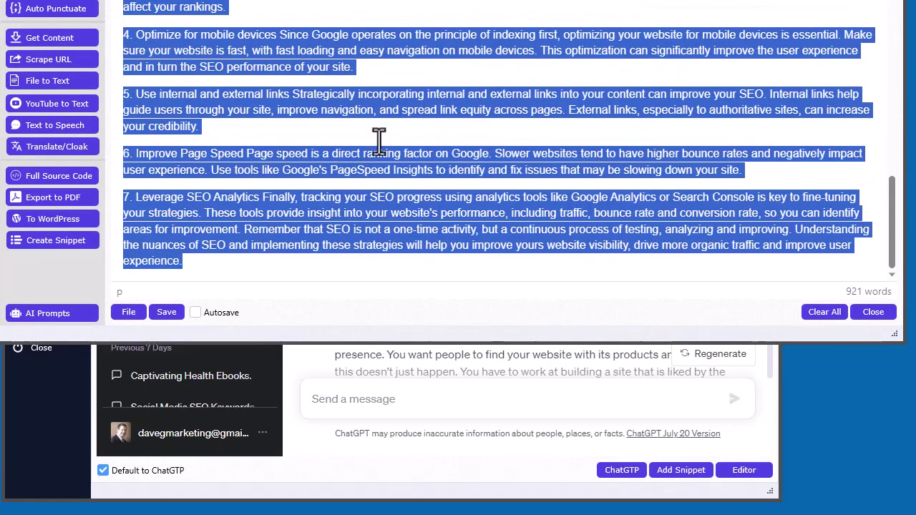
{"action": "left_click", "coordinate": [70, 316]}
{"action": "left_click", "coordinate": [90, 383]}
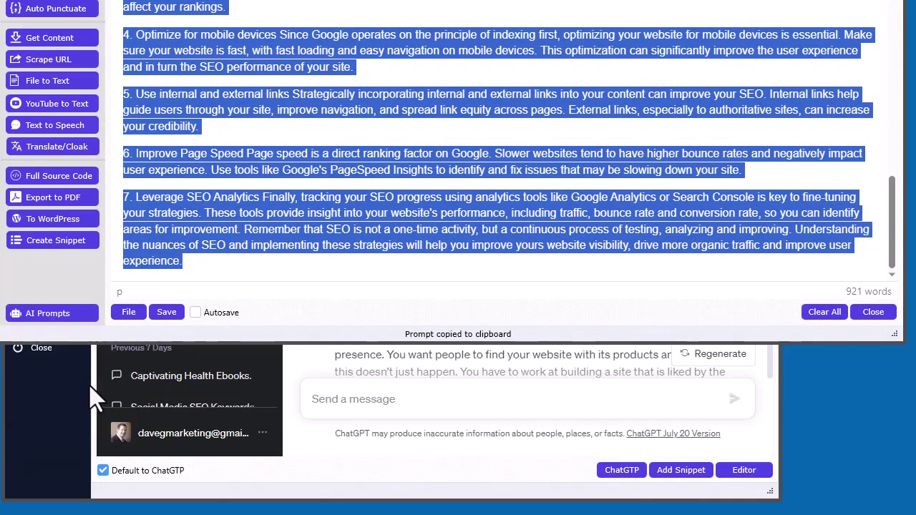
Start a new ChatGPT conversation using the GPT-4 model.
{"action": "left_click", "coordinate": [523, 400]}
{"action": "left_click", "coordinate": [143, 109]}
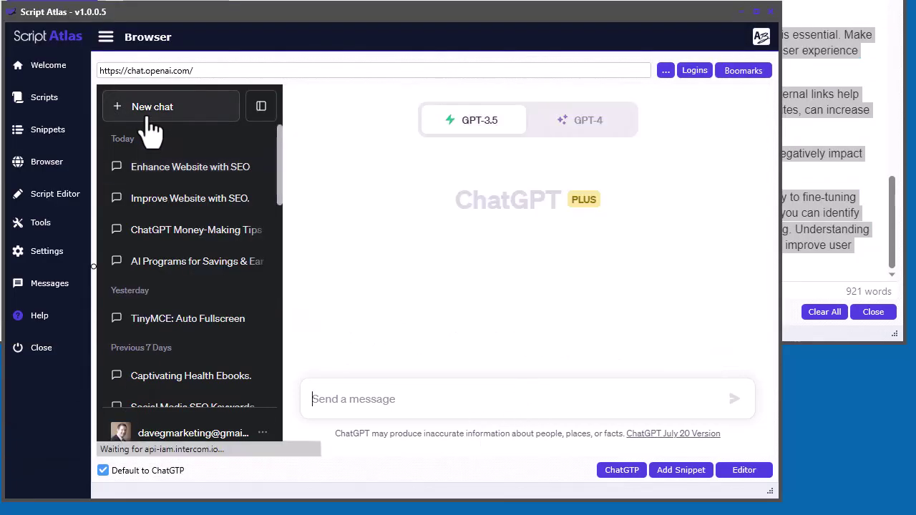
{"action": "mouse_move", "coordinate": [616, 125]}
{"action": "left_click", "coordinate": [583, 125]}
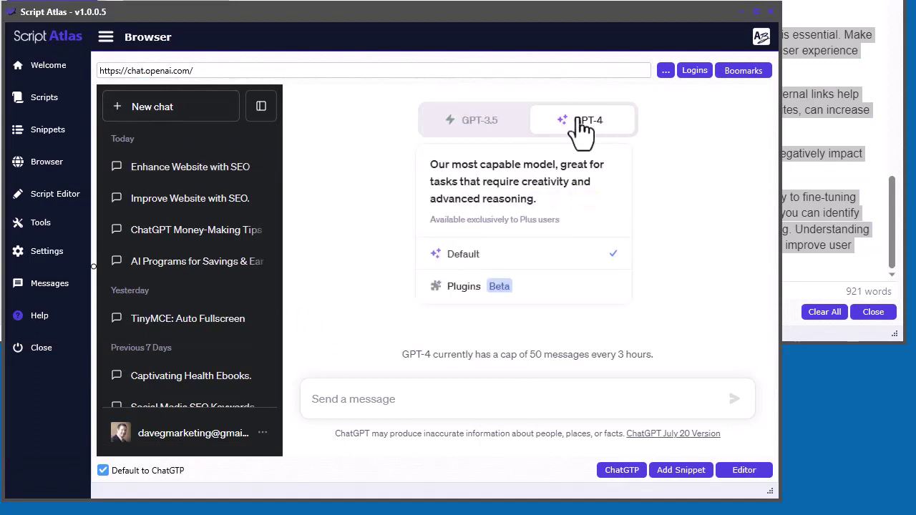
{"action": "left_click", "coordinate": [737, 70]}
Load Bing Chat from the bookmarks, paste the article rewrite prompt and send it.
{"action": "left_click", "coordinate": [807, 63]}
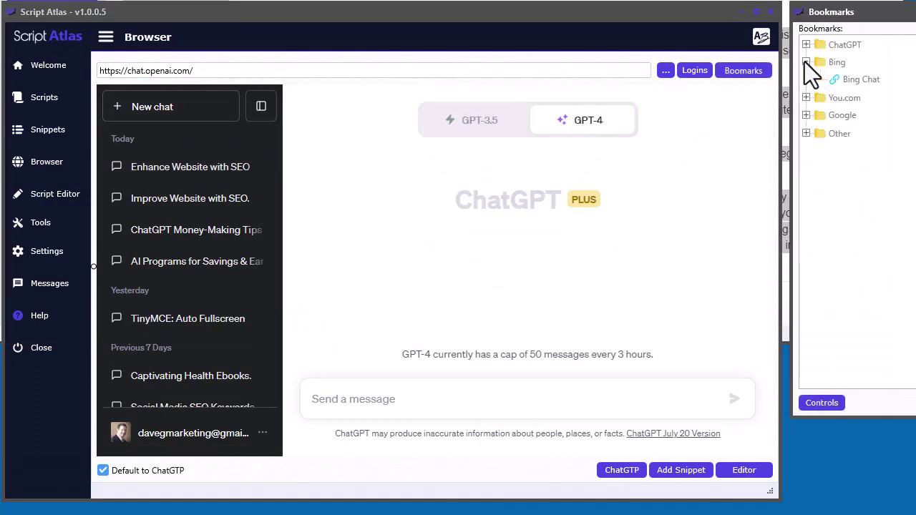
{"action": "left_click", "coordinate": [865, 83]}
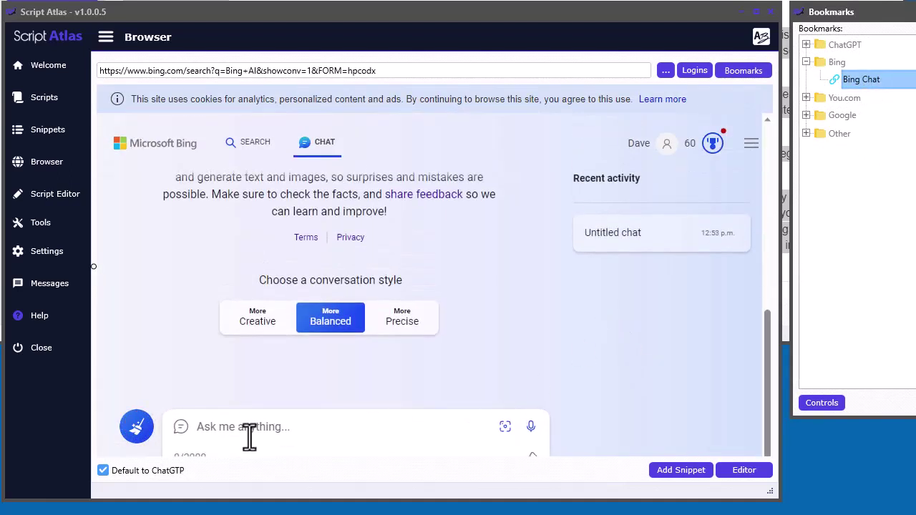
{"action": "left_click", "coordinate": [248, 437]}
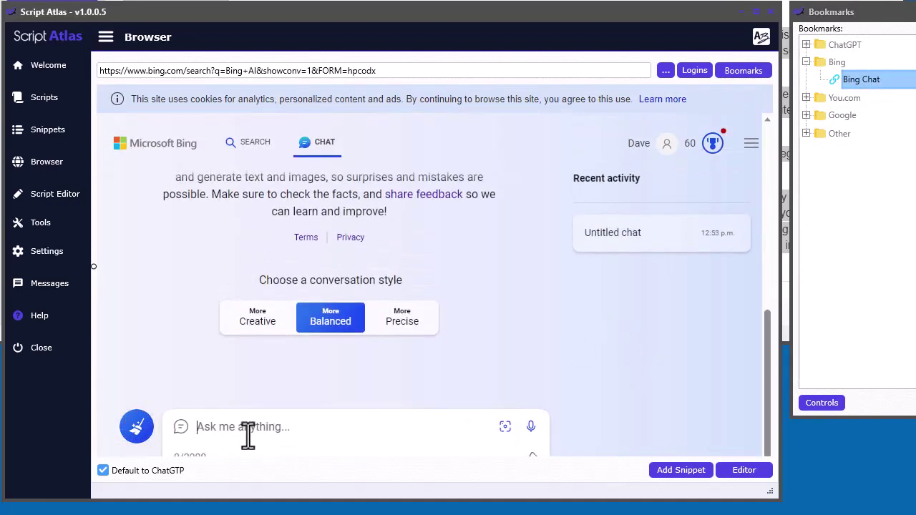
{"action": "key", "text": "ctrl+v"}
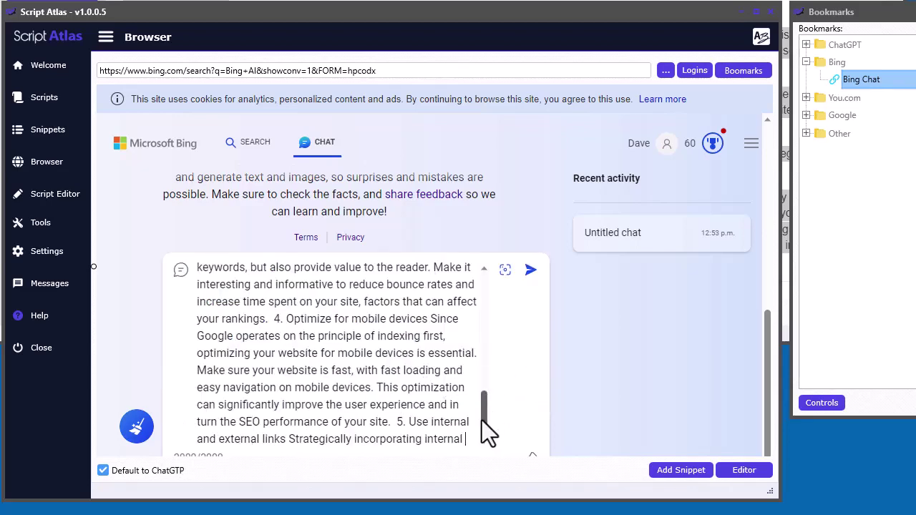
{"action": "left_click_drag", "start_coordinate": [489, 425], "coordinate": [364, 272]}
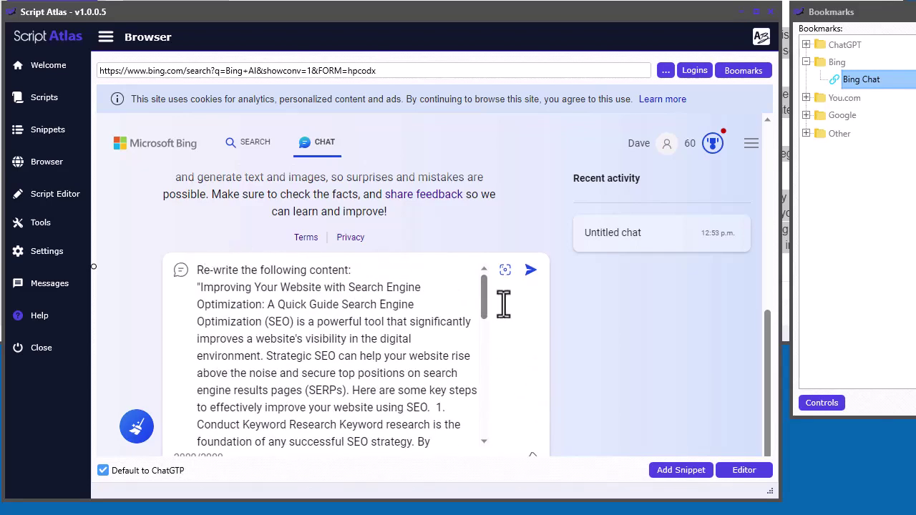
{"action": "left_click", "coordinate": [531, 270]}
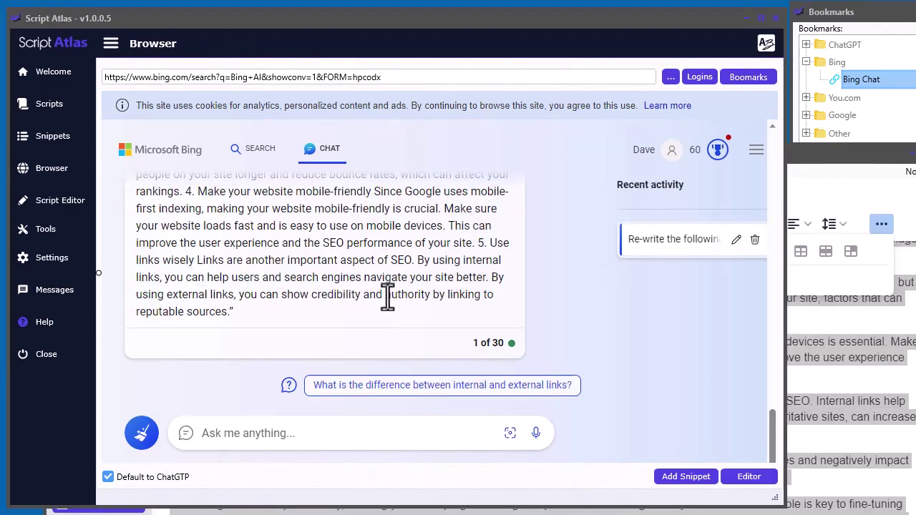
Review Bing's reply, then load the ChatGPT login page from the ChatGPT bookmarks.
{"action": "scroll", "coordinate": [389, 307], "scroll_direction": "up", "scroll_amount": 3}
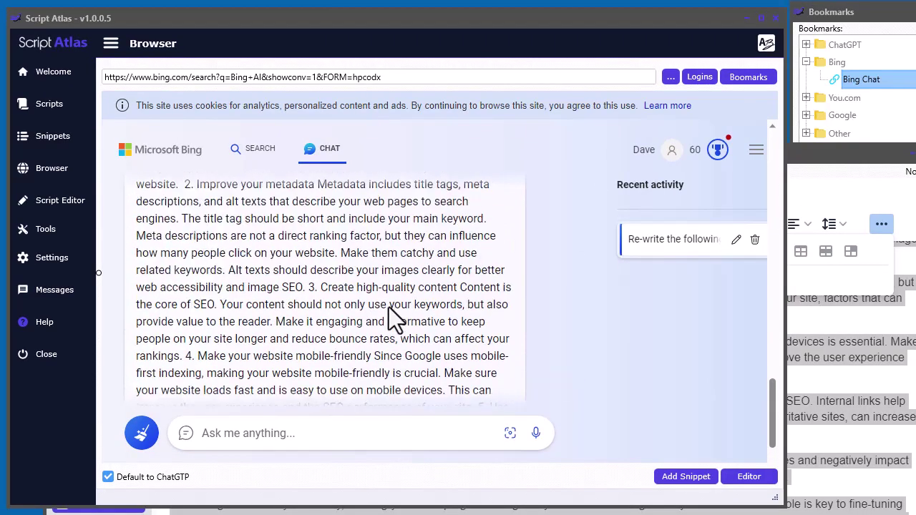
{"action": "scroll", "coordinate": [389, 307], "scroll_direction": "up", "scroll_amount": 5}
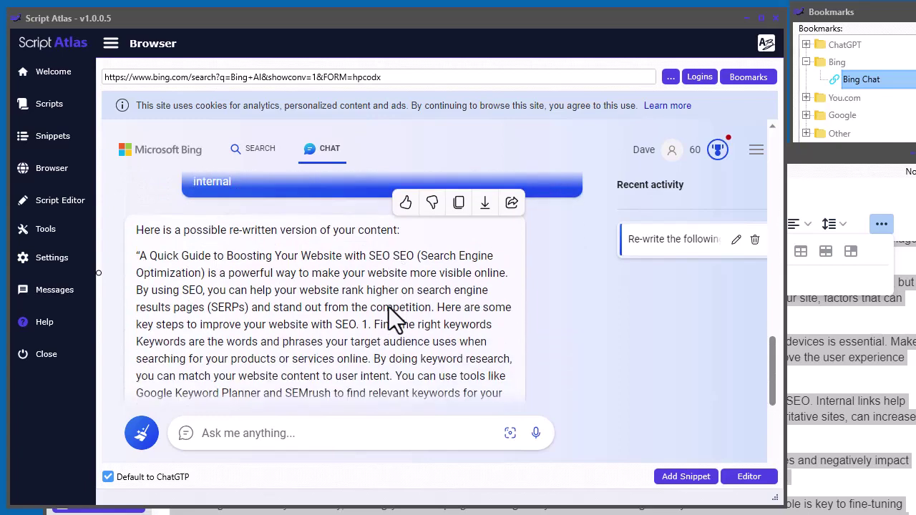
{"action": "scroll", "coordinate": [388, 307], "scroll_direction": "down", "scroll_amount": 5}
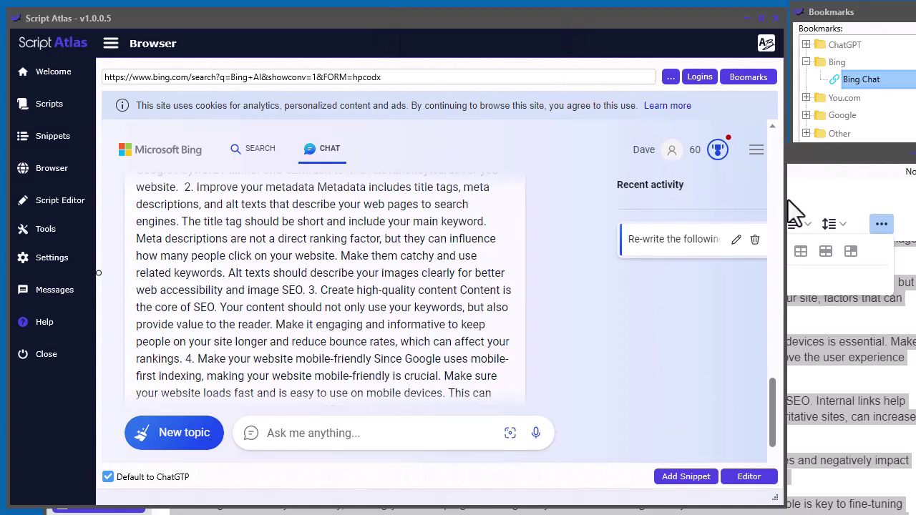
{"action": "left_click", "coordinate": [808, 45]}
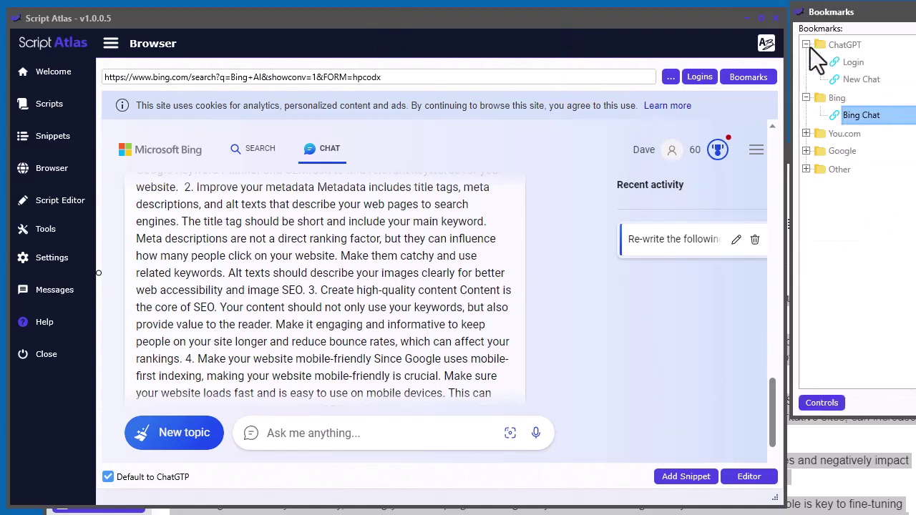
{"action": "left_click", "coordinate": [857, 81]}
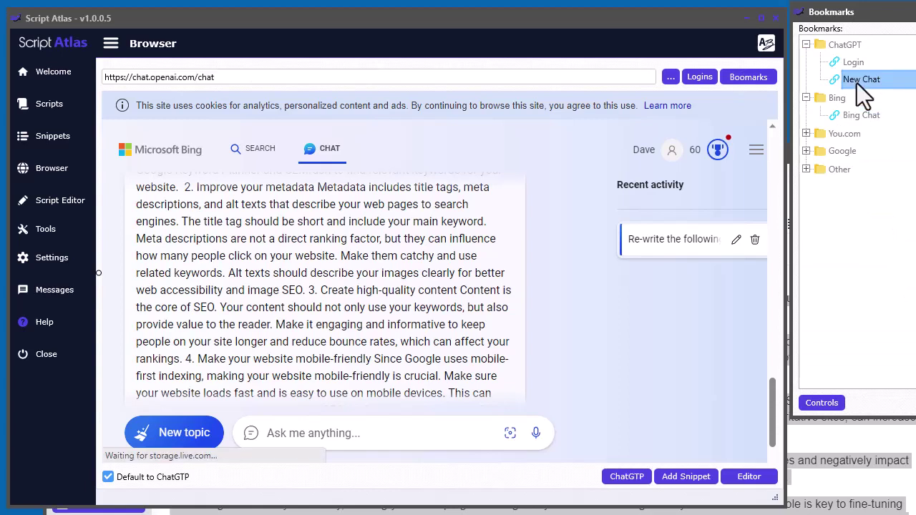
{"action": "left_click", "coordinate": [857, 66]}
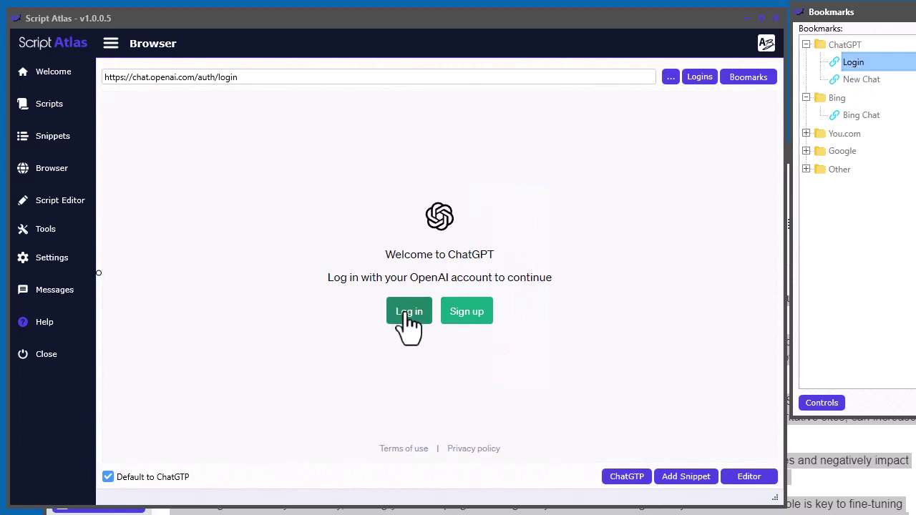
Copy ChatGPT's rewritten article from the 'Enhance Website with SEO' chat, then go to Google Bard.
{"action": "left_click", "coordinate": [848, 81]}
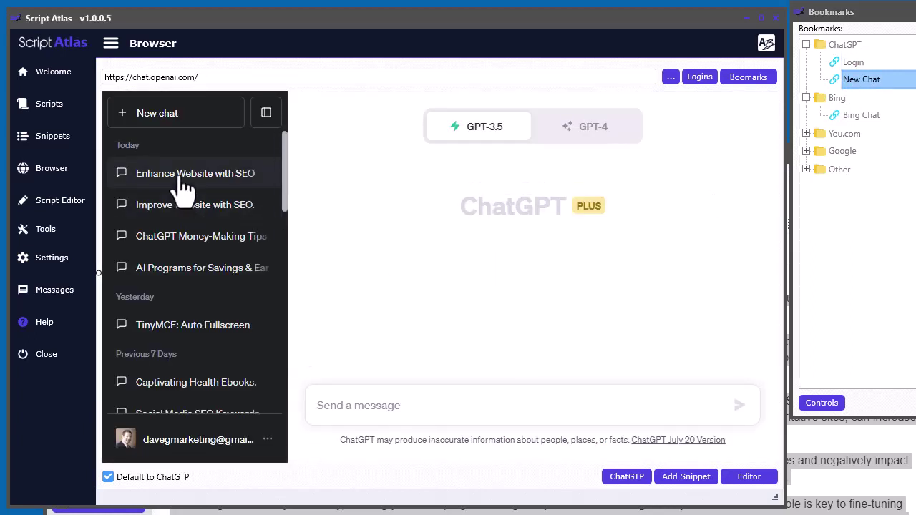
{"action": "left_click", "coordinate": [212, 179]}
{"action": "scroll", "coordinate": [571, 288], "scroll_direction": "up", "scroll_amount": 10}
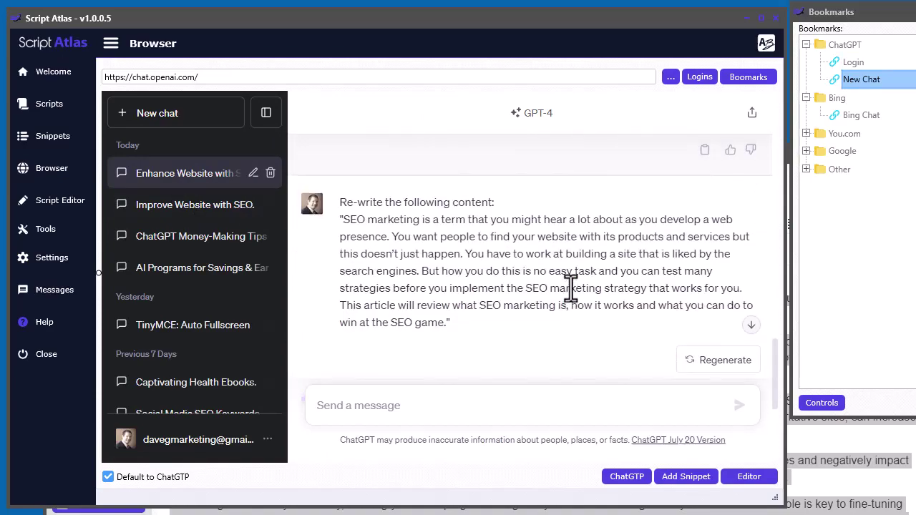
{"action": "mouse_move", "coordinate": [774, 330]}
{"action": "left_mouse_down"}
{"action": "mouse_move", "coordinate": [783, 128]}
{"action": "mouse_move", "coordinate": [760, 235]}
{"action": "mouse_move", "coordinate": [774, 335]}
{"action": "left_mouse_up"}
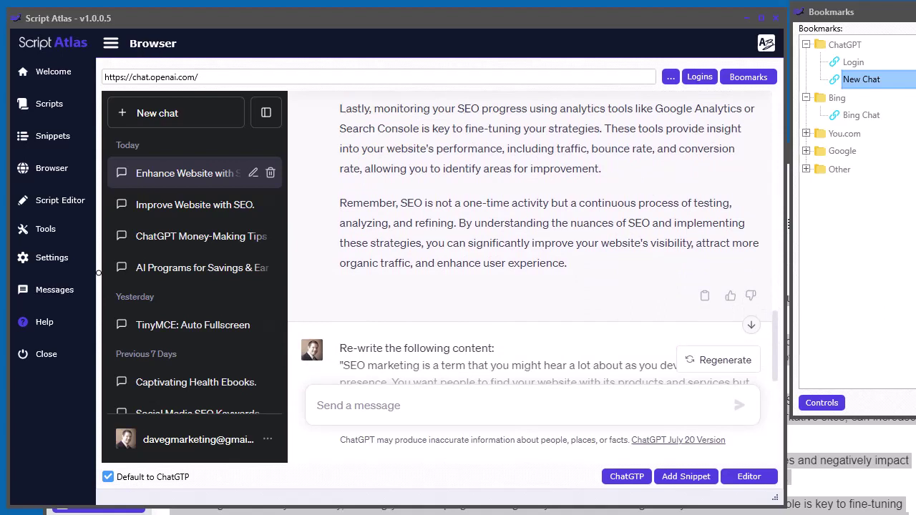
{"action": "left_click", "coordinate": [704, 296]}
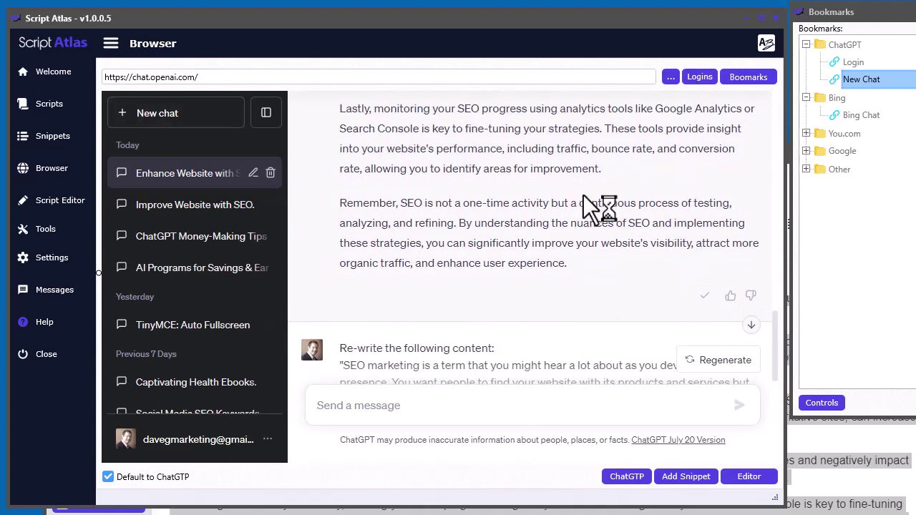
{"action": "left_click", "coordinate": [806, 153]}
Load Google Bard and start using it from its landing page.
{"action": "left_click", "coordinate": [852, 169]}
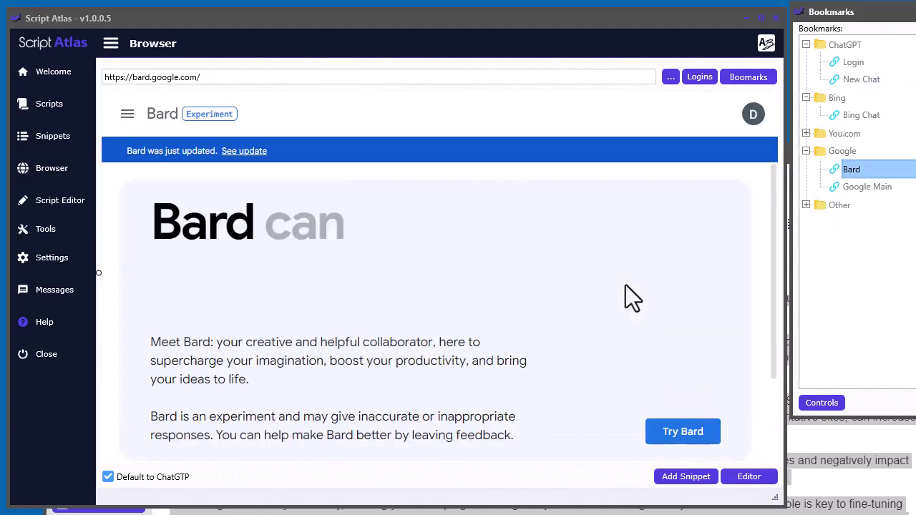
{"action": "scroll", "coordinate": [430, 290], "scroll_direction": "down", "scroll_amount": 1}
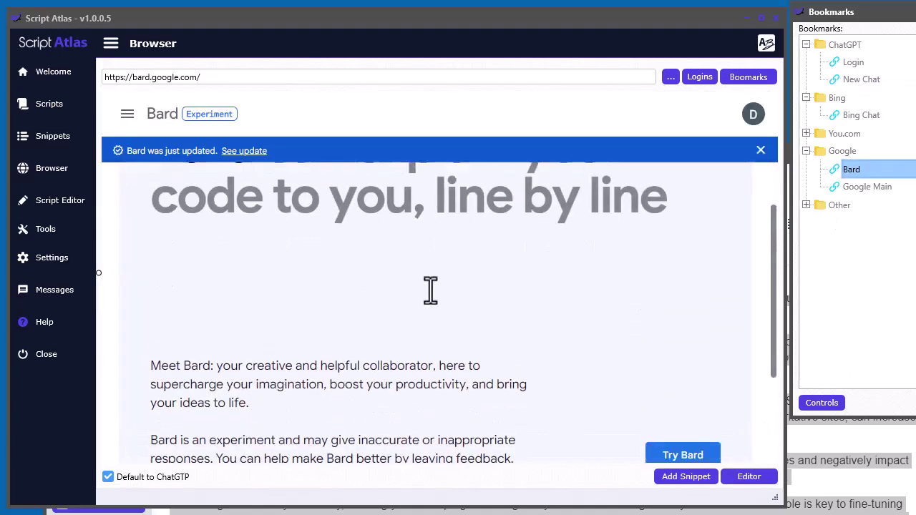
{"action": "scroll", "coordinate": [430, 290], "scroll_direction": "down", "scroll_amount": 1}
{"action": "left_click", "coordinate": [673, 353]}
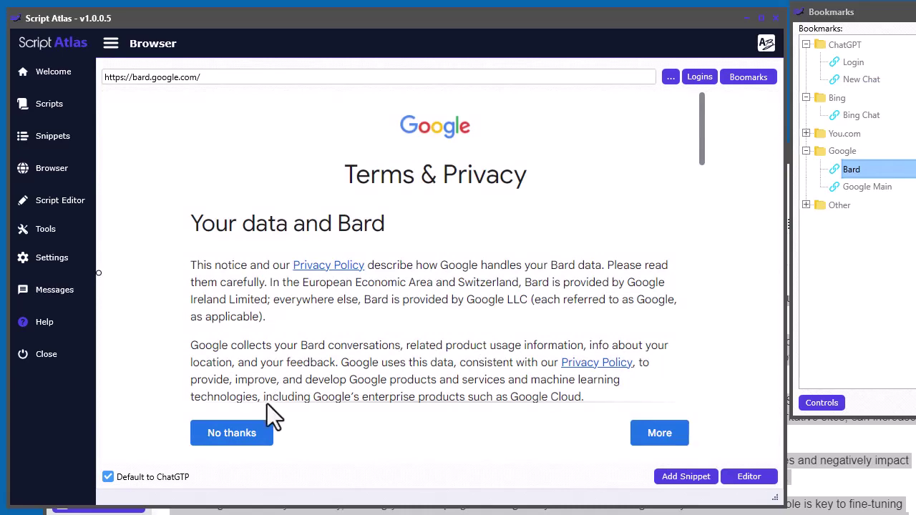
Accept the Bard terms, opt in to email updates, and dismiss the experiment notice.
{"action": "left_click", "coordinate": [657, 434]}
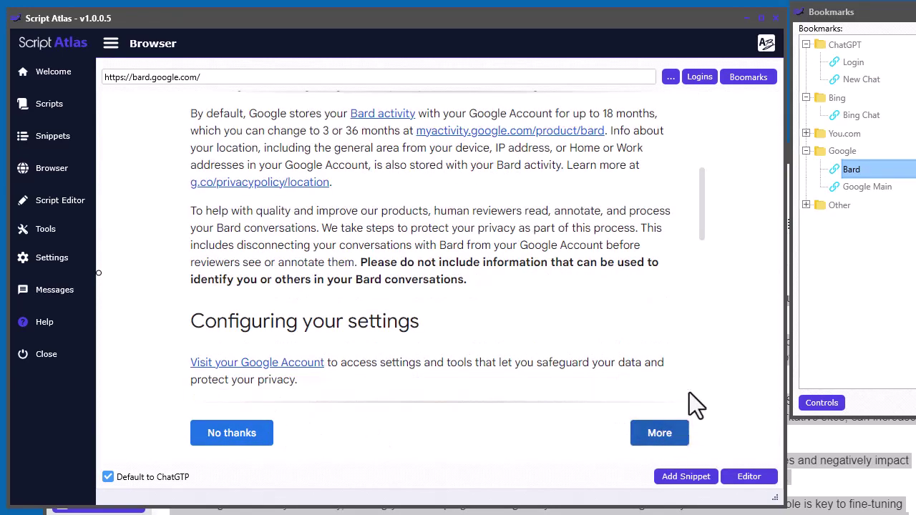
{"action": "left_click", "coordinate": [660, 434]}
{"action": "left_click", "coordinate": [660, 433]}
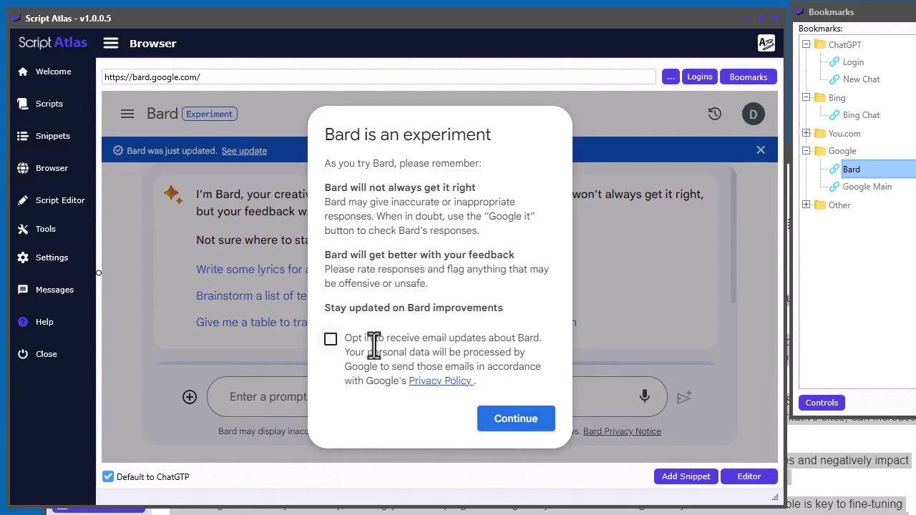
{"action": "left_click", "coordinate": [330, 339]}
{"action": "left_click", "coordinate": [511, 419]}
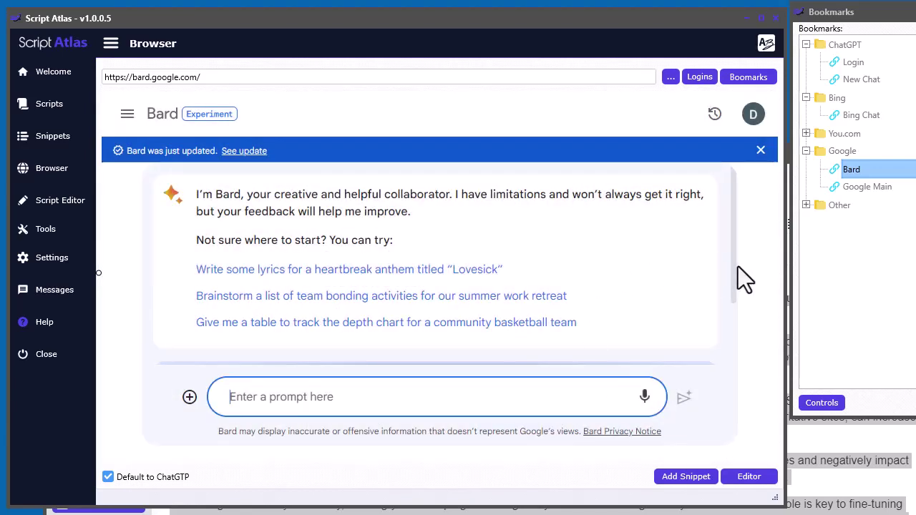
Paste the copied SEO article into Bard's prompt and send it.
{"action": "left_click_drag", "start_coordinate": [613, 23], "coordinate": [608, 18]}
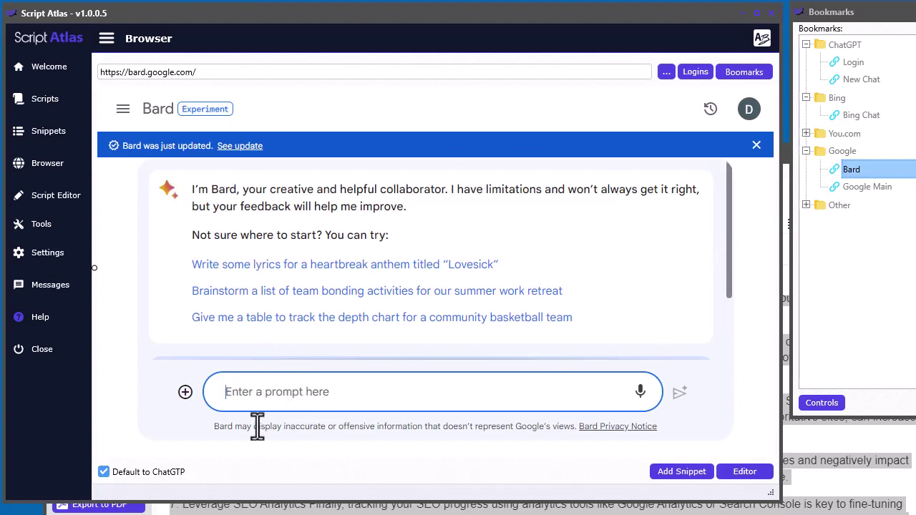
{"action": "key", "text": "ctrl+v"}
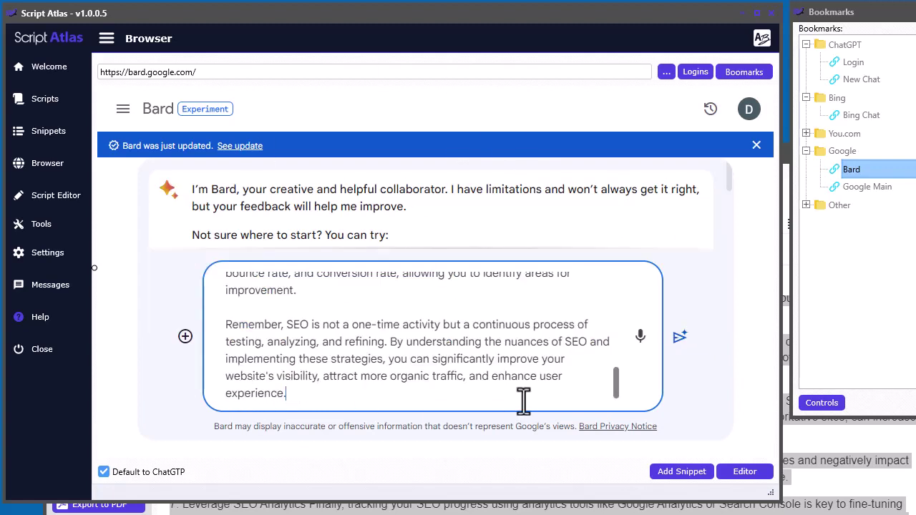
{"action": "scroll", "coordinate": [511, 378], "scroll_direction": "up", "scroll_amount": 15}
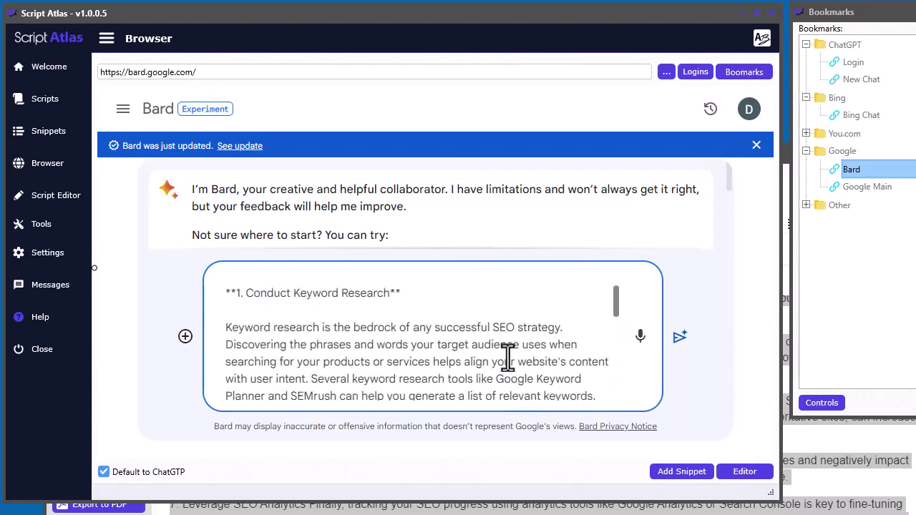
{"action": "scroll", "coordinate": [504, 361], "scroll_direction": "up", "scroll_amount": 5}
{"action": "scroll", "coordinate": [265, 291], "scroll_direction": "down", "scroll_amount": 1}
{"action": "scroll", "coordinate": [245, 281], "scroll_direction": "up", "scroll_amount": 1}
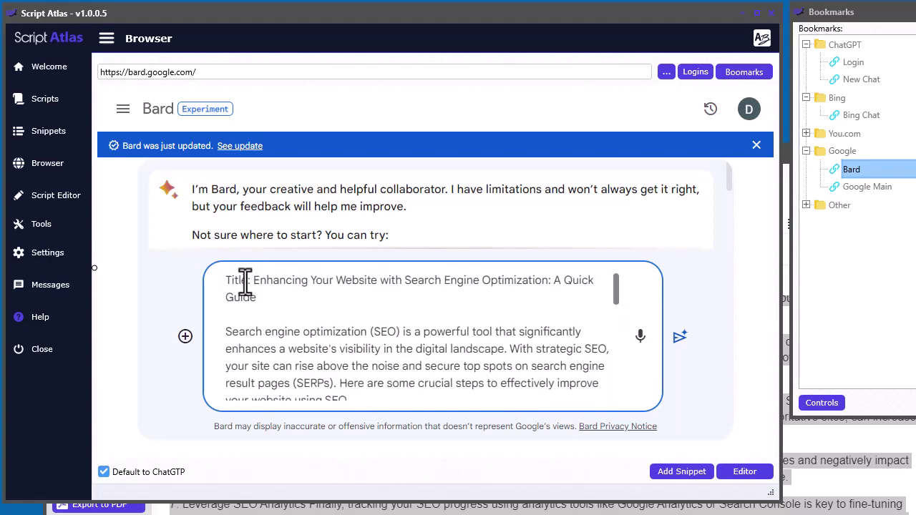
{"action": "key", "text": "Return"}
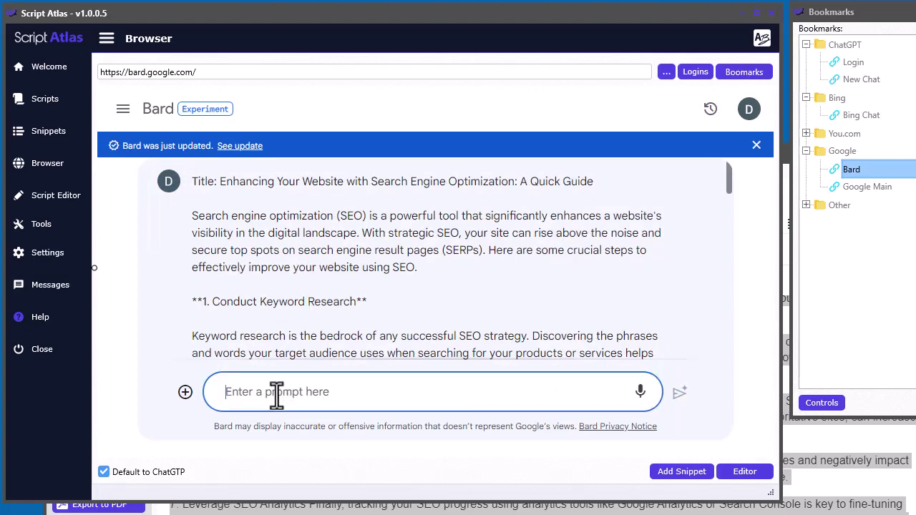
Send 're-write the following content:' with the pasted article on the next line.
{"action": "type", "text": "re-write t"}
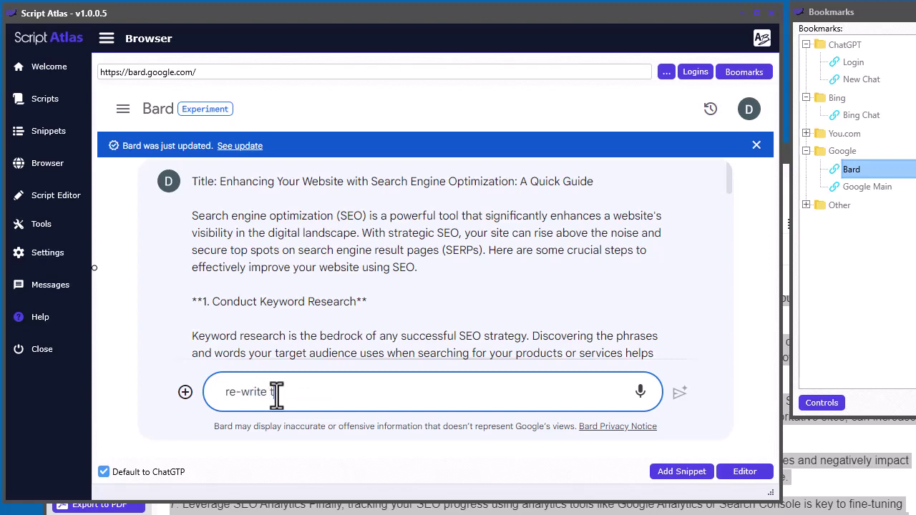
{"action": "type", "text": "he following content:"}
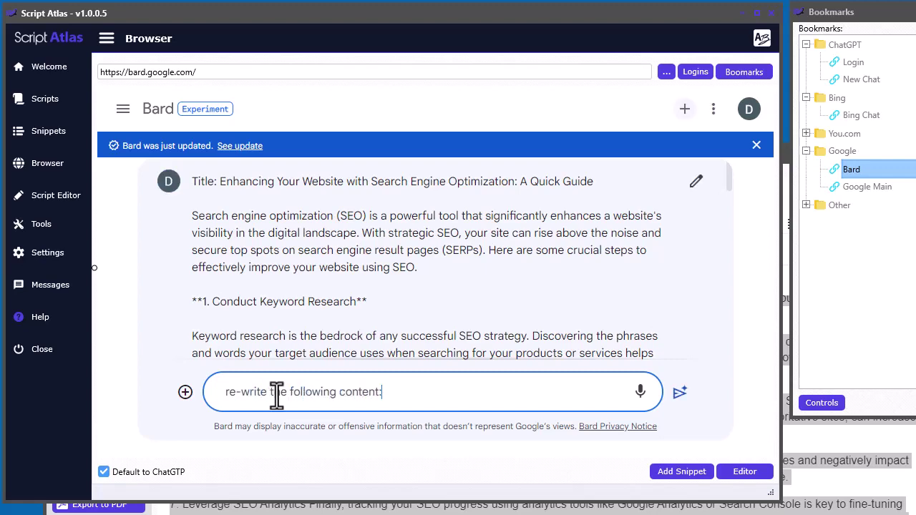
{"action": "key", "text": "shift+Return"}
{"action": "key", "text": "ctrl+v"}
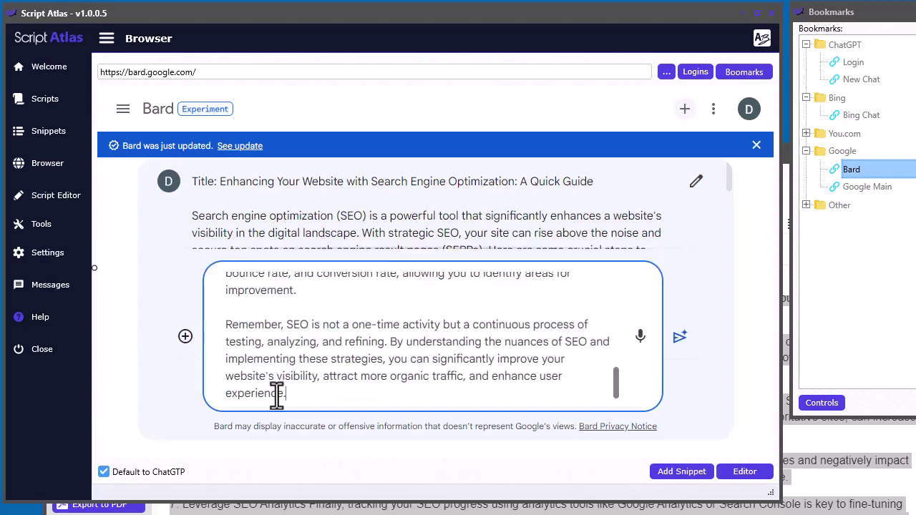
{"action": "key", "text": "Return"}
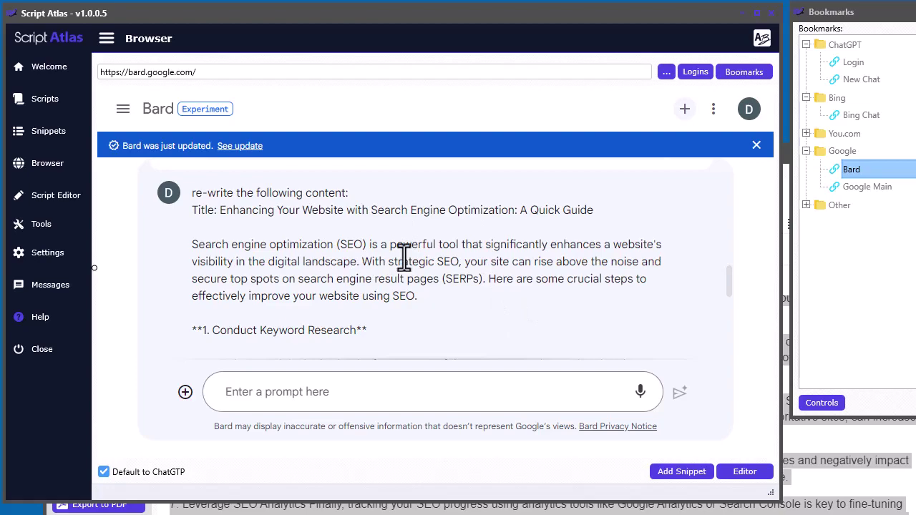
Scroll through Bard's rewritten SEO article down to its sources.
{"action": "scroll", "coordinate": [434, 276], "scroll_direction": "down", "scroll_amount": 3}
{"action": "scroll", "coordinate": [441, 277], "scroll_direction": "down", "scroll_amount": 8}
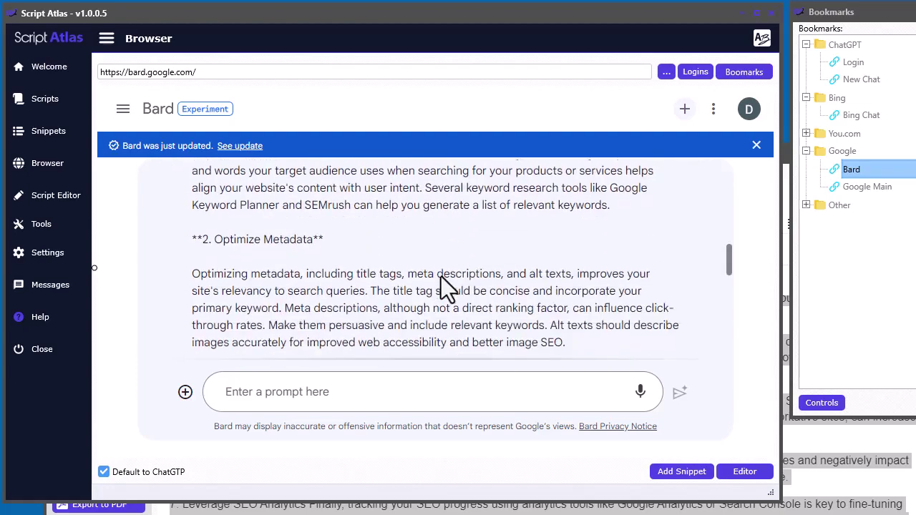
{"action": "scroll", "coordinate": [421, 285], "scroll_direction": "down", "scroll_amount": 10}
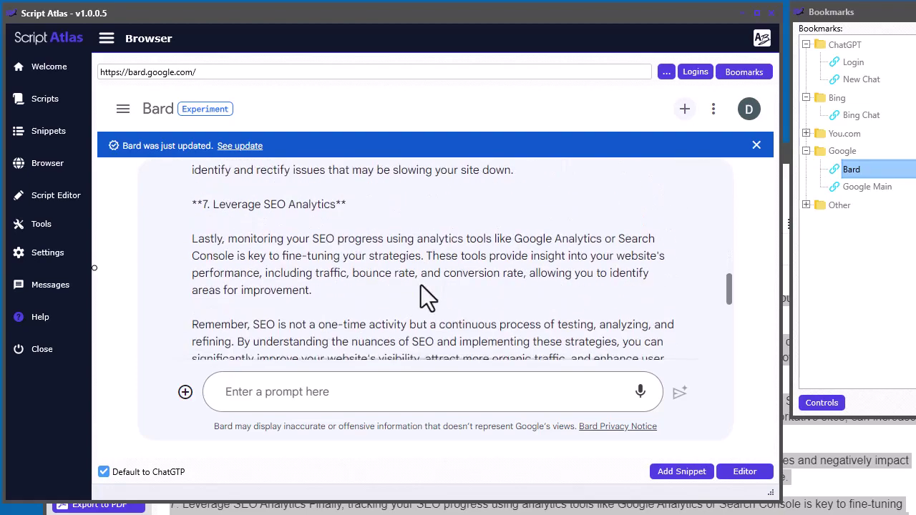
{"action": "scroll", "coordinate": [489, 335], "scroll_direction": "up", "scroll_amount": 2}
{"action": "scroll", "coordinate": [490, 329], "scroll_direction": "up", "scroll_amount": 6}
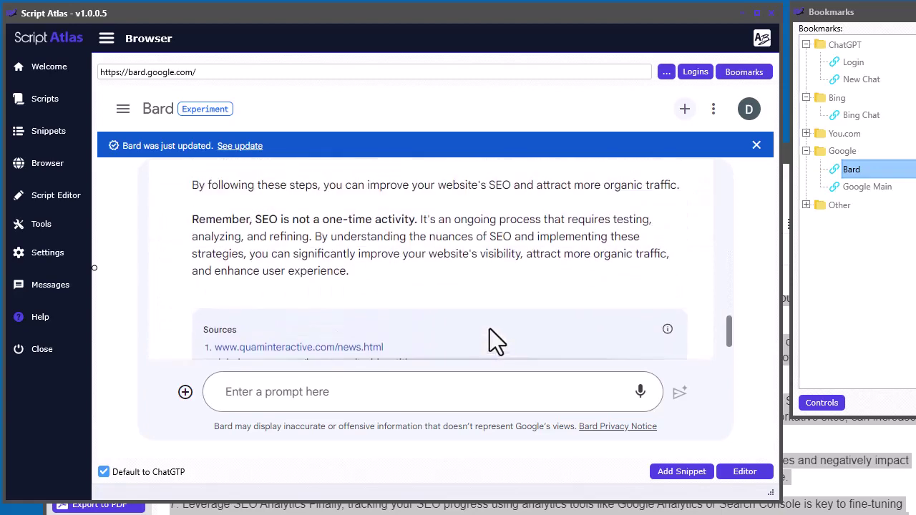
{"action": "scroll", "coordinate": [492, 310], "scroll_direction": "down", "scroll_amount": 2}
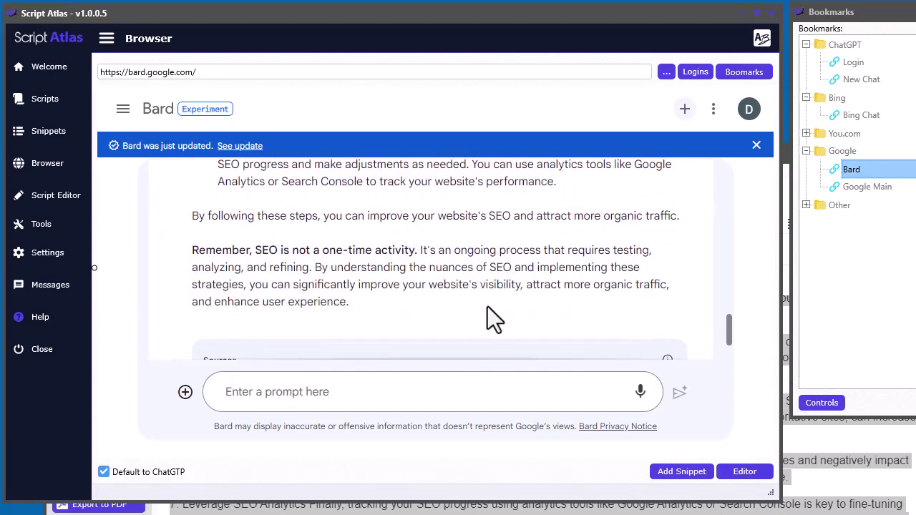
{"action": "scroll", "coordinate": [489, 315], "scroll_direction": "down", "scroll_amount": 1}
Place the Bard window over Script Editor, close the 'Bard was just updated' banner, and scroll up to the article title.
{"action": "left_click_drag", "start_coordinate": [511, 29], "coordinate": [915, 114]}
{"action": "left_click_drag", "start_coordinate": [378, 166], "coordinate": [354, 21]}
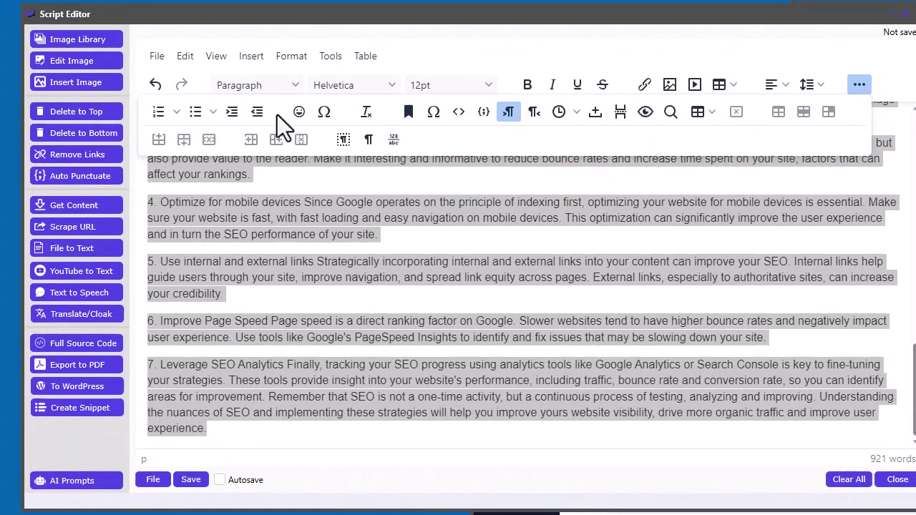
{"action": "key", "text": "alt+Tab"}
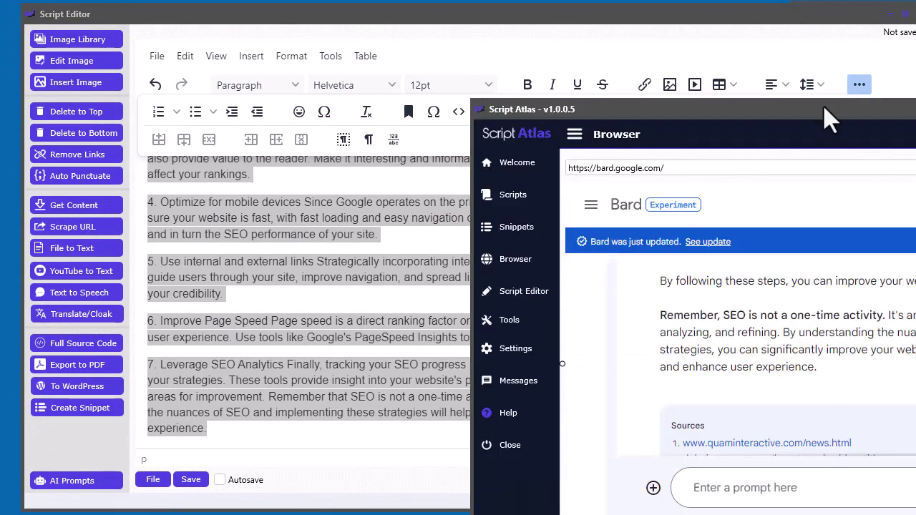
{"action": "left_click_drag", "start_coordinate": [823, 108], "coordinate": [358, 27]}
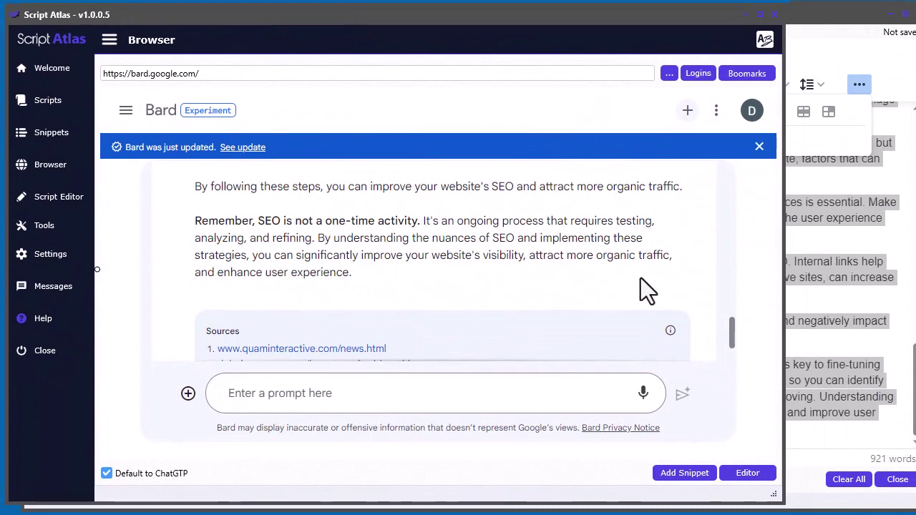
{"action": "left_click", "coordinate": [759, 147]}
{"action": "scroll", "coordinate": [592, 262], "scroll_direction": "up", "scroll_amount": 2}
{"action": "scroll", "coordinate": [589, 252], "scroll_direction": "up", "scroll_amount": 10}
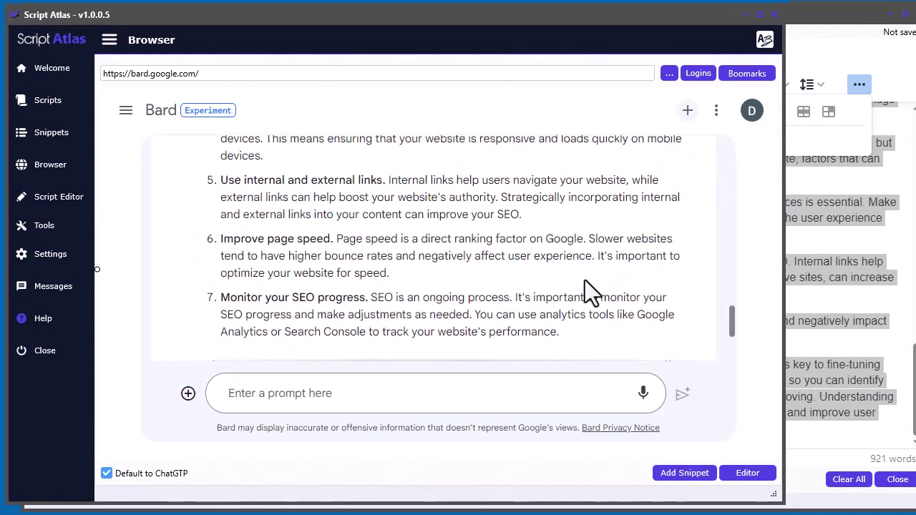
{"action": "scroll", "coordinate": [585, 288], "scroll_direction": "up", "scroll_amount": 5}
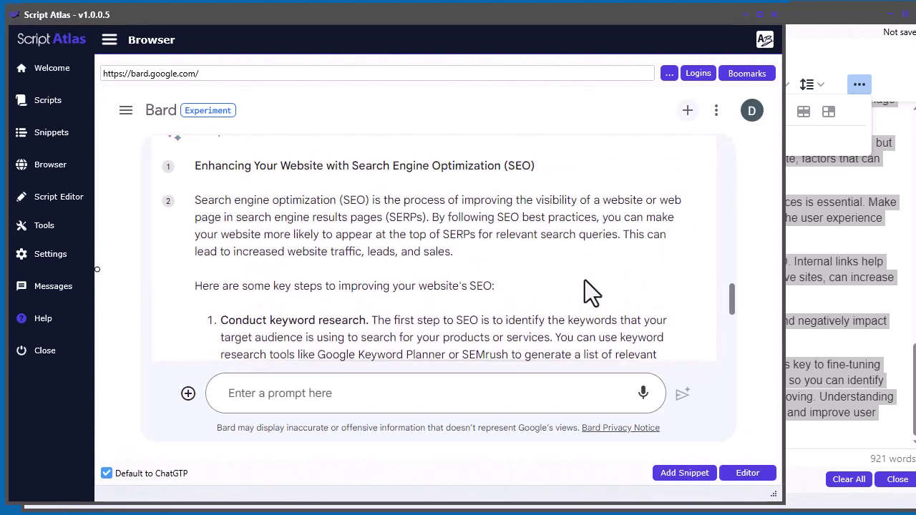
{"action": "scroll", "coordinate": [584, 281], "scroll_direction": "up", "scroll_amount": 1}
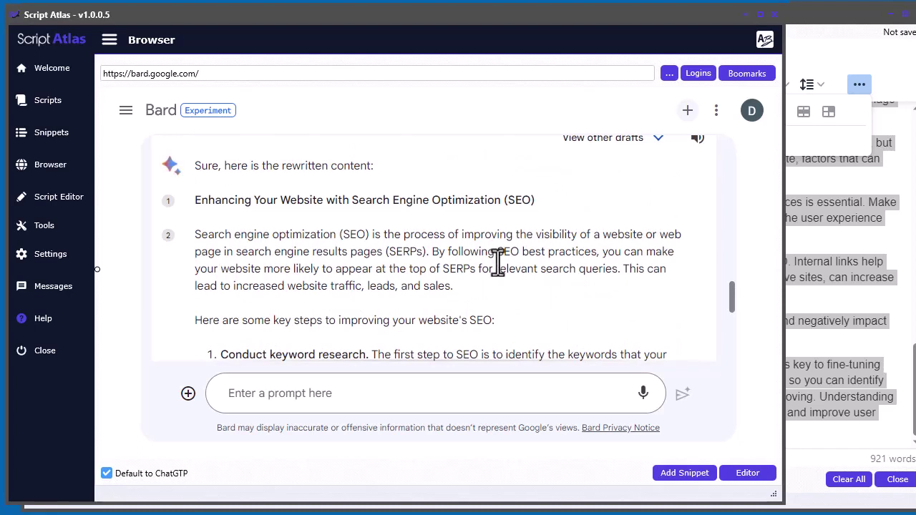
{"action": "scroll", "coordinate": [500, 282], "scroll_direction": "down", "scroll_amount": 1}
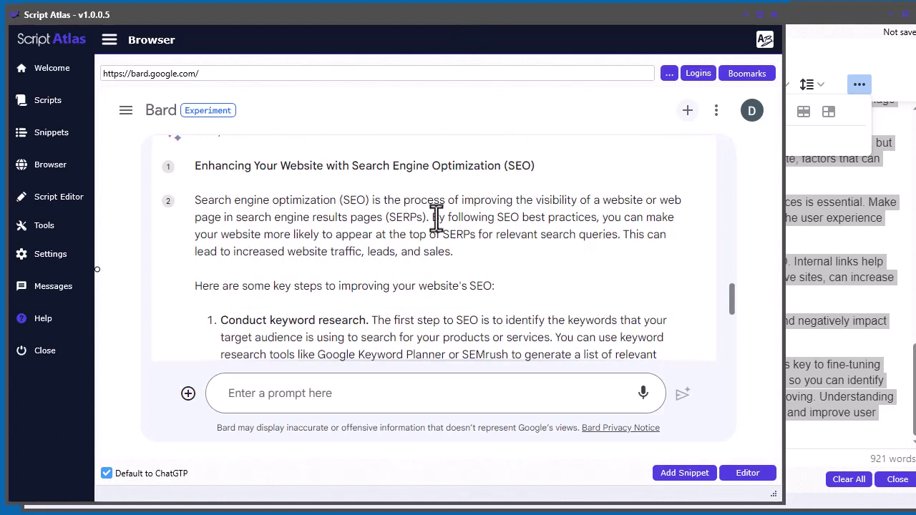
Show the bookmarks and expand the Other folder to list Perplexity AI, DALL-E Images and DeepAI Chat.
{"action": "left_click", "coordinate": [751, 74]}
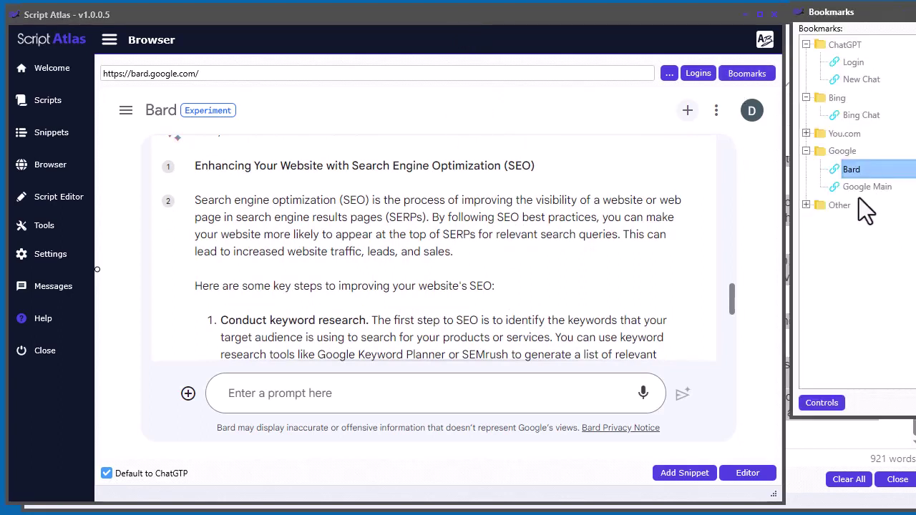
{"action": "left_click", "coordinate": [807, 205]}
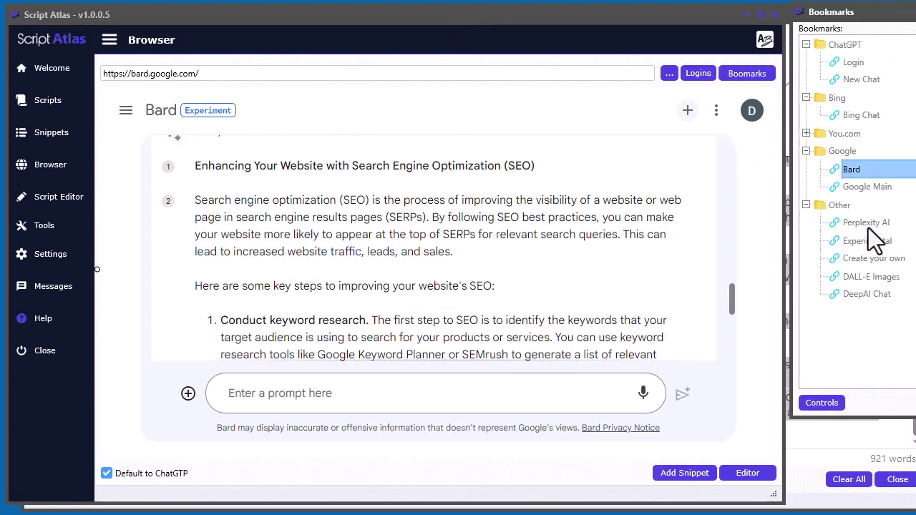